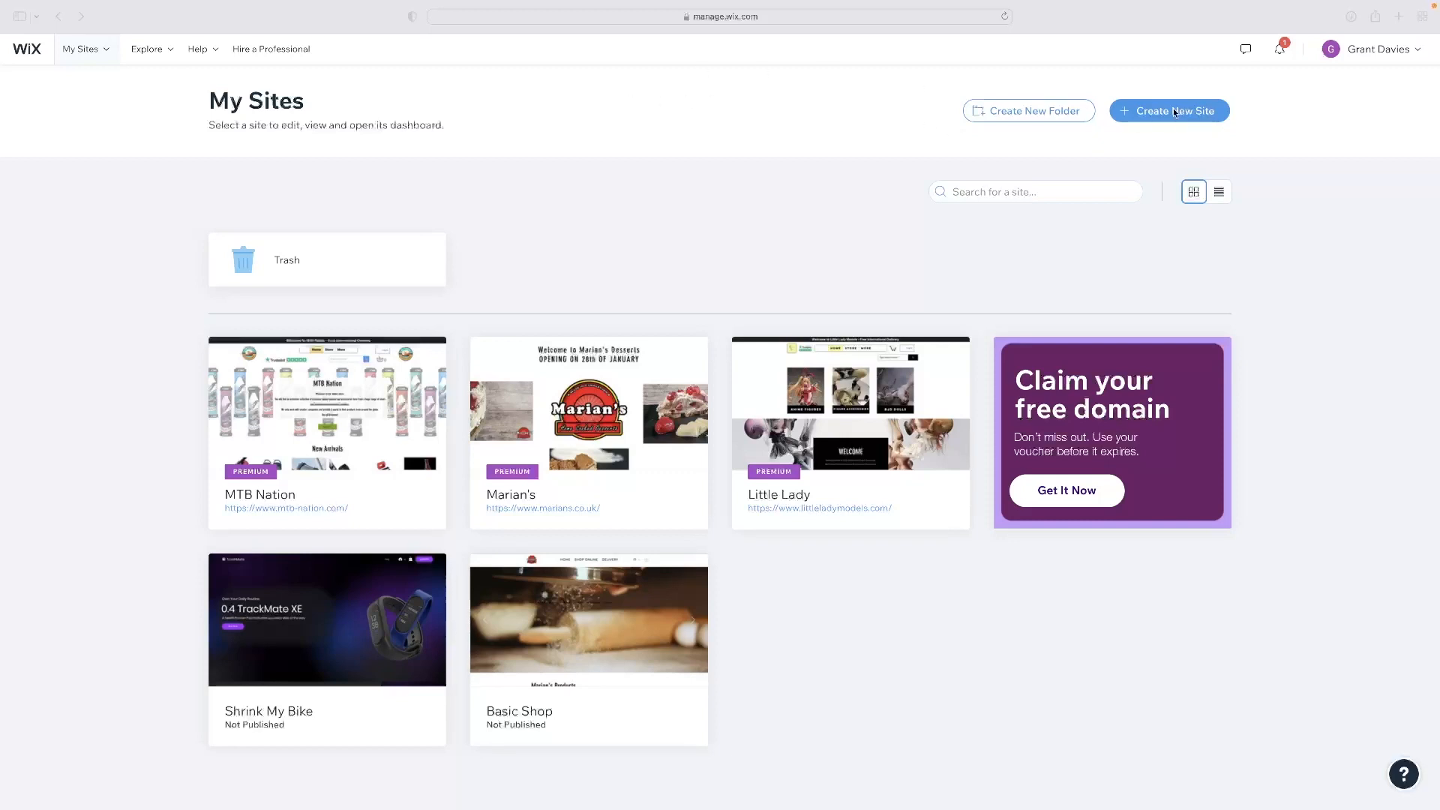
Start creating a new site from the list of recently opened sites
{"action": "left_click", "coordinate": [91, 51]}
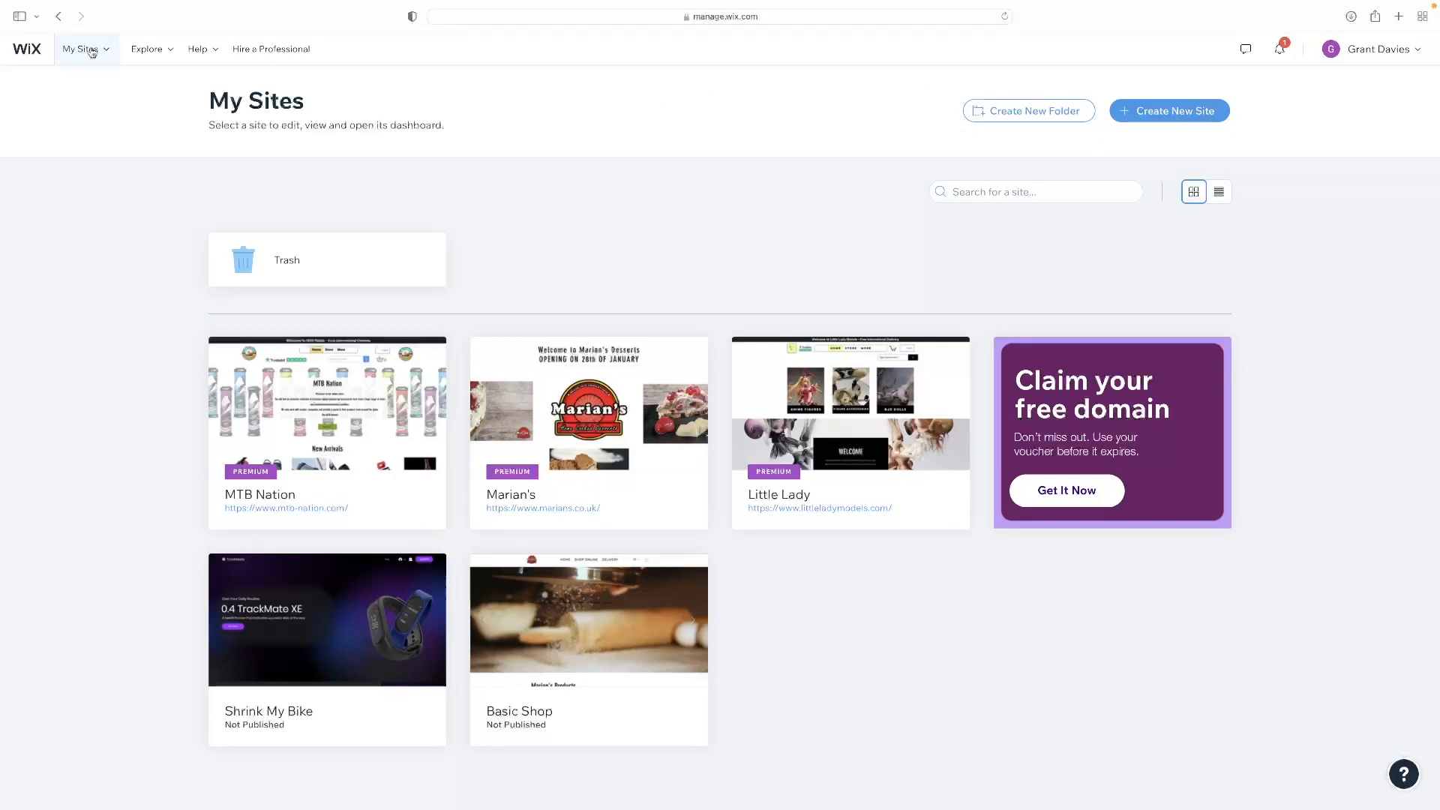
{"action": "left_click", "coordinate": [102, 51]}
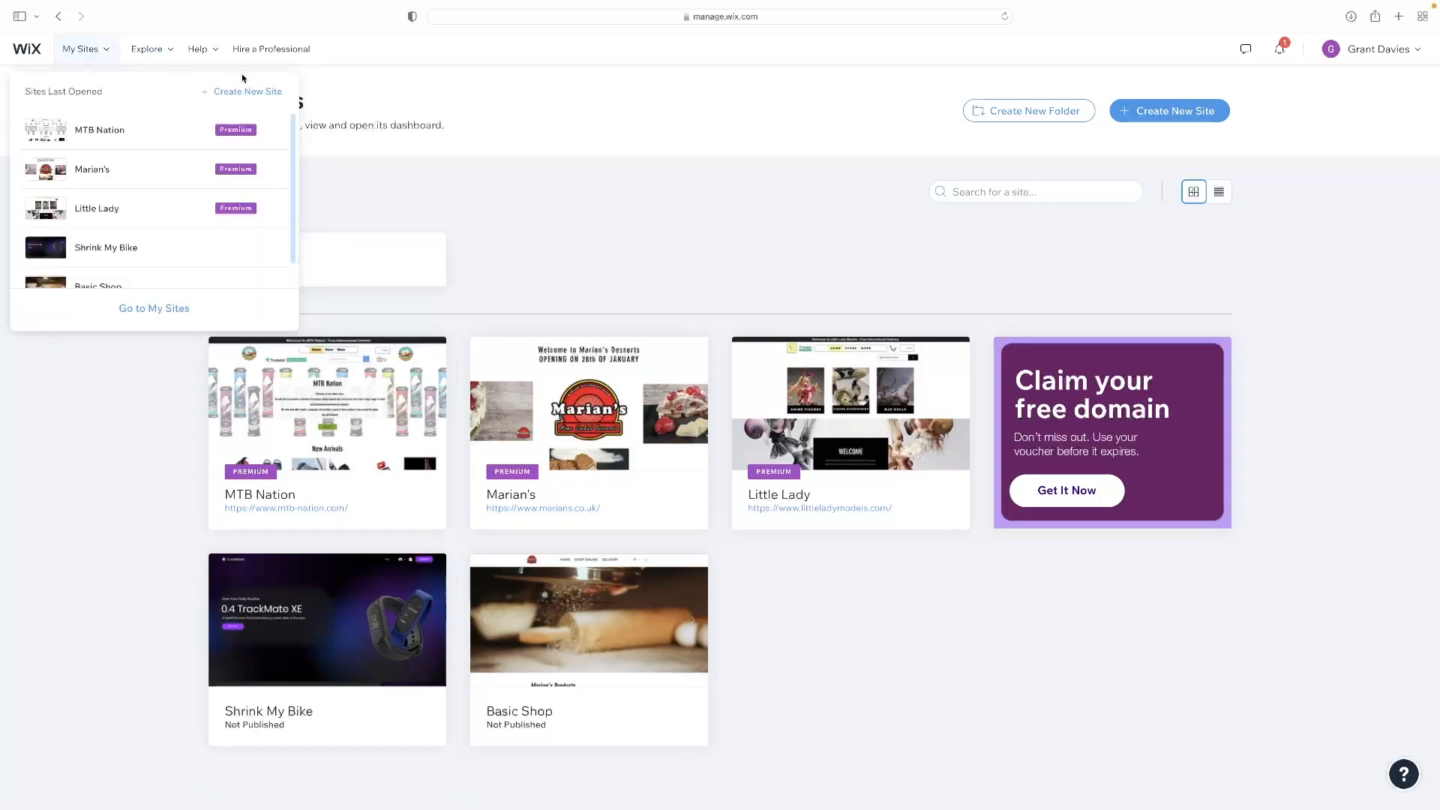
{"action": "left_click", "coordinate": [96, 54]}
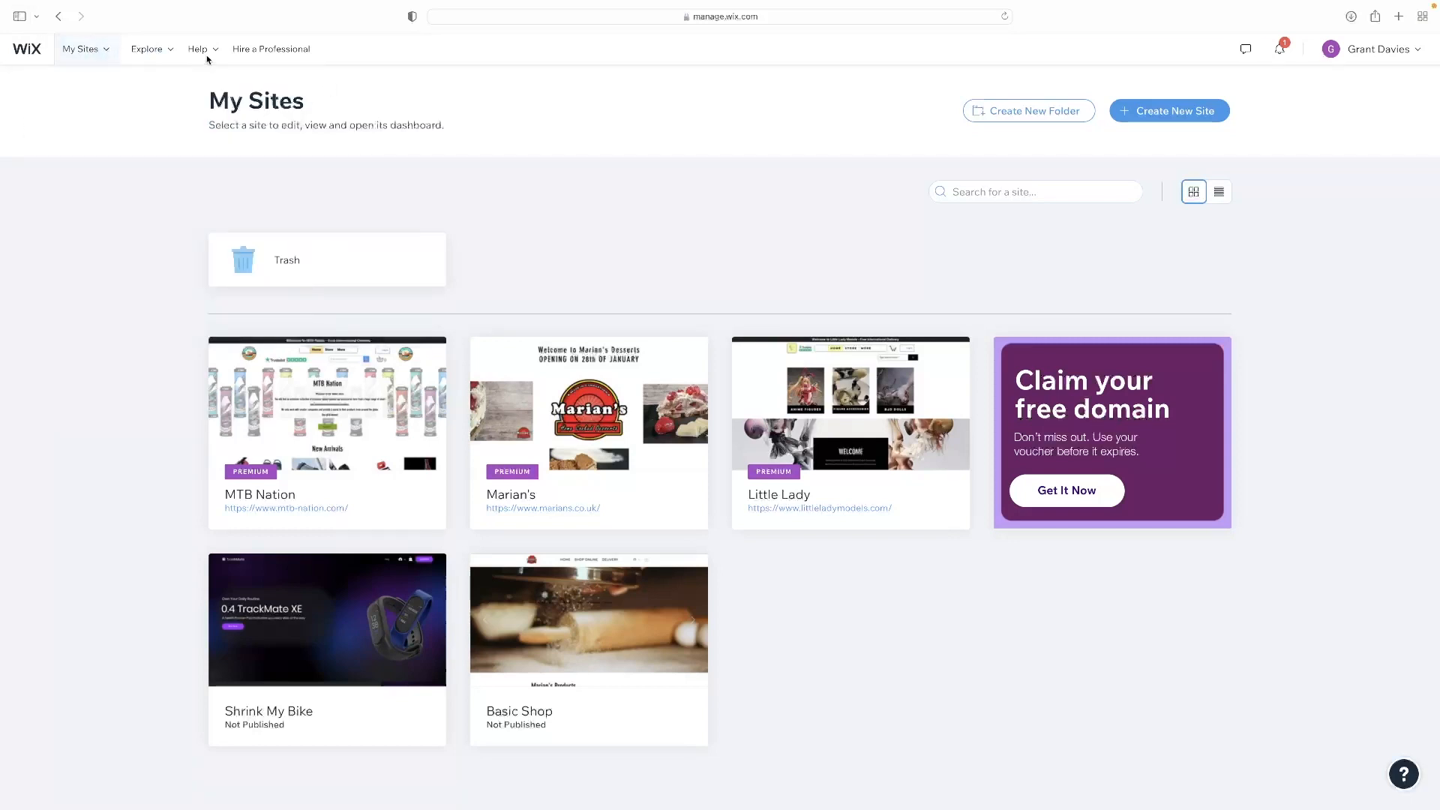
{"action": "left_click", "coordinate": [106, 55]}
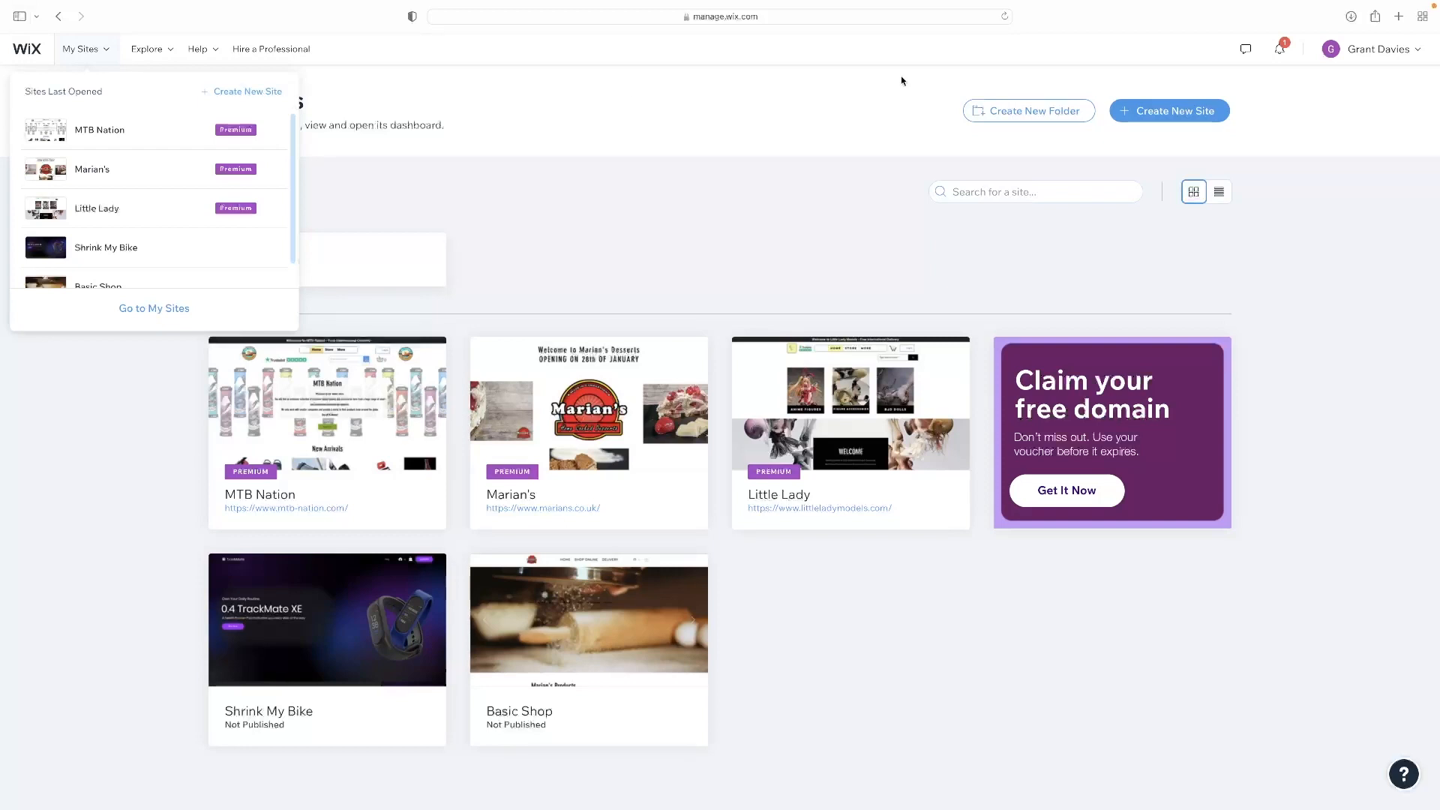
{"action": "left_click", "coordinate": [276, 94]}
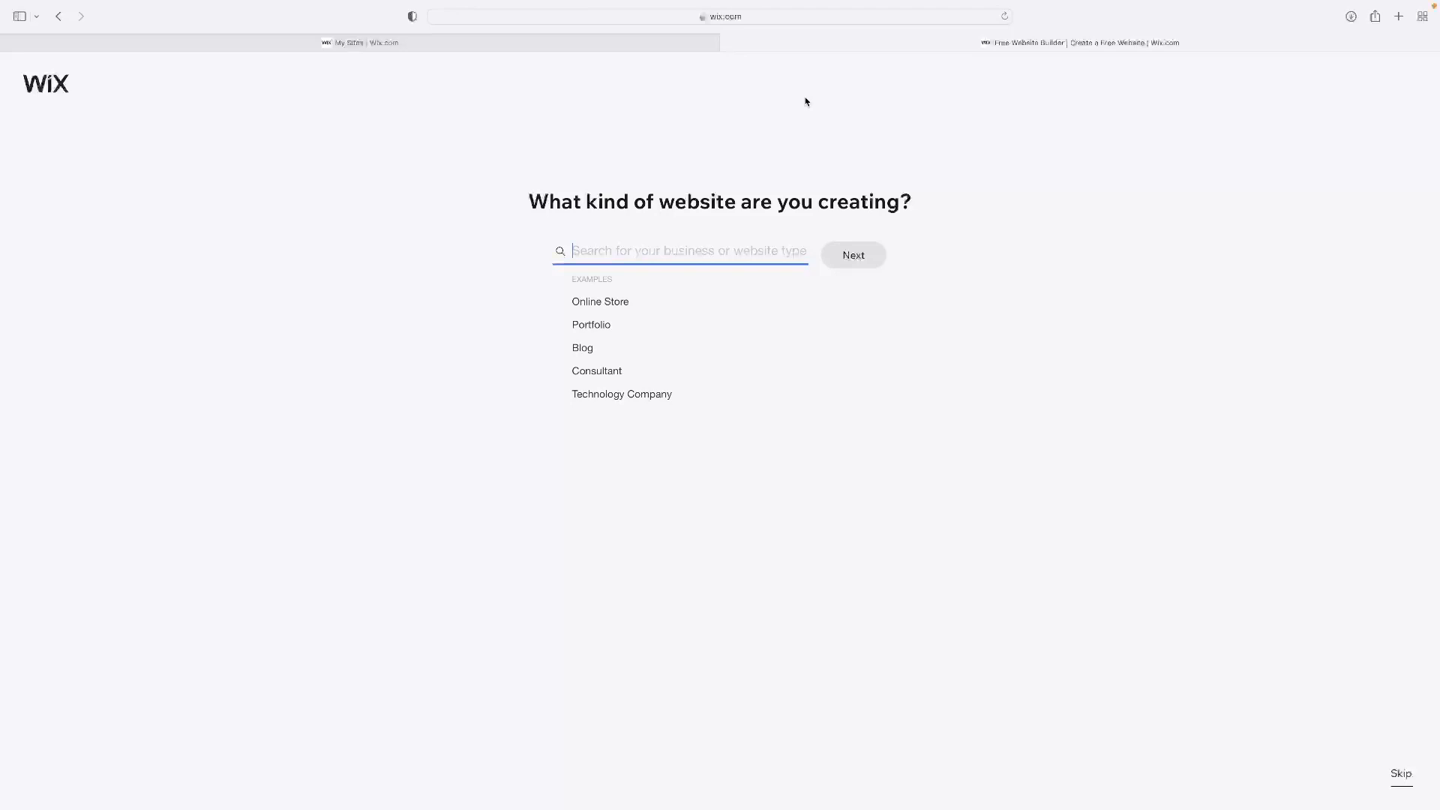
Search the website types for "review" and set the type to Reviews Blog
{"action": "type", "text": "review"}
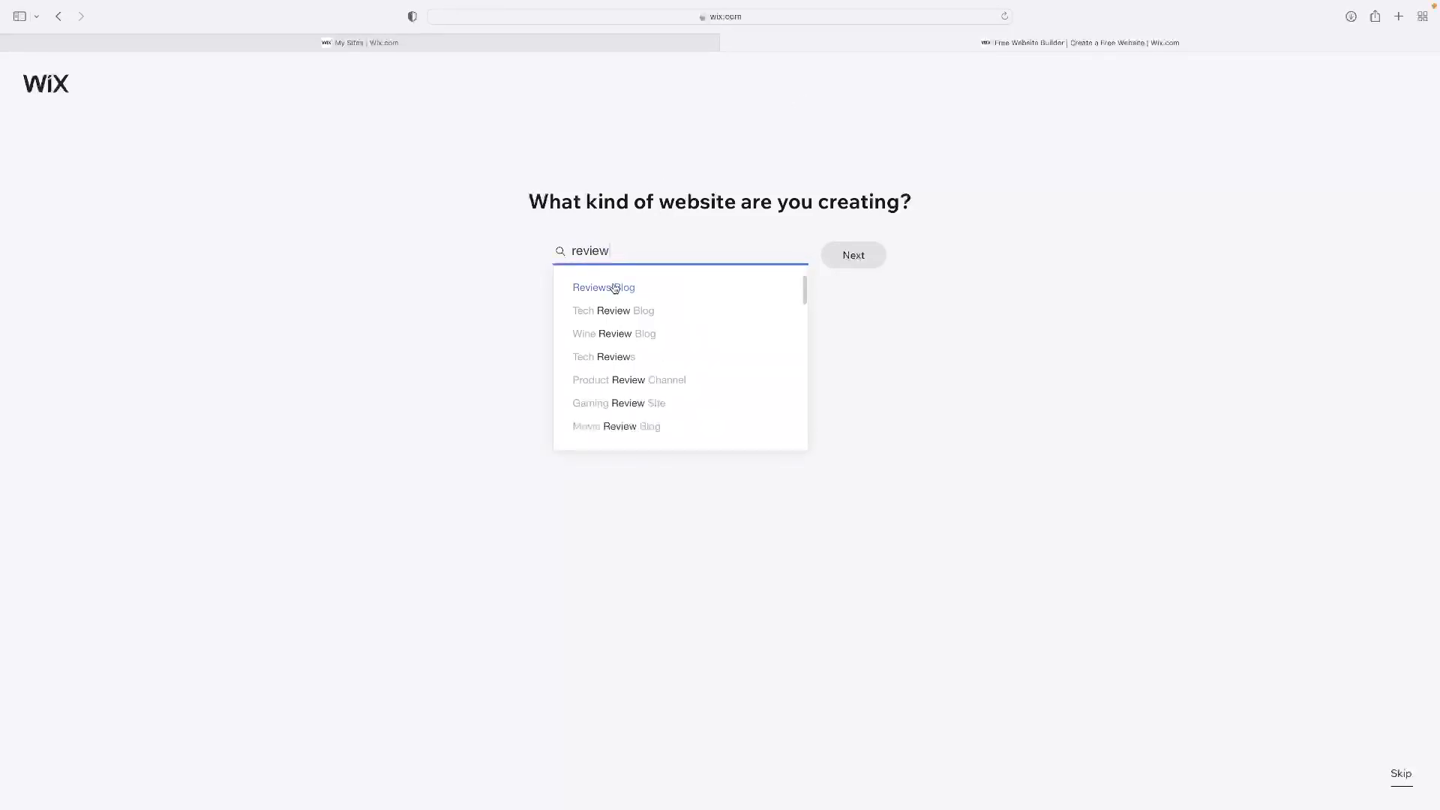
{"action": "left_click", "coordinate": [614, 288]}
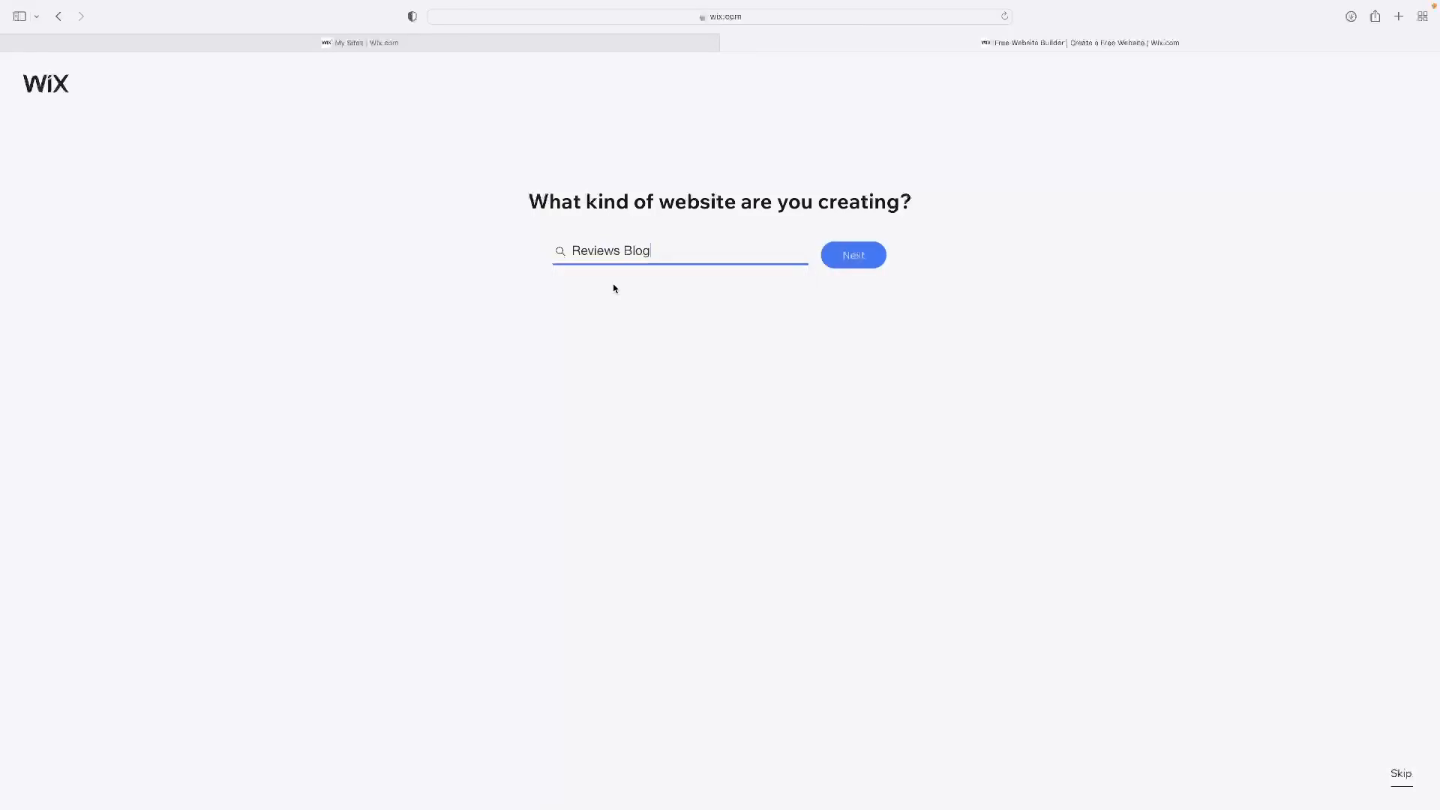
{"action": "left_click", "coordinate": [877, 258]}
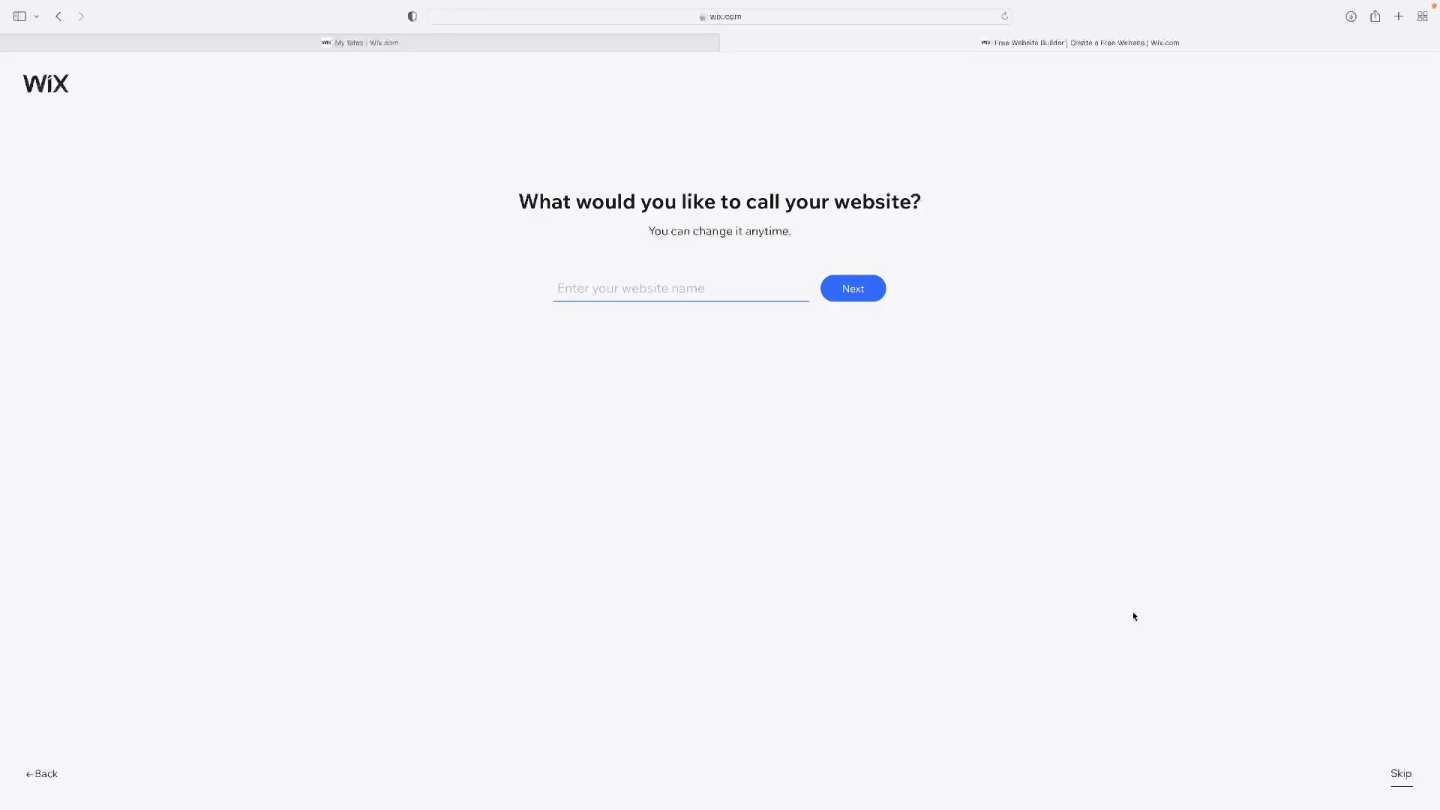
Name the website Test, continue past the feature selection and choose to begin the design with a template
{"action": "type", "text": "Test"}
{"action": "left_click", "coordinate": [833, 296]}
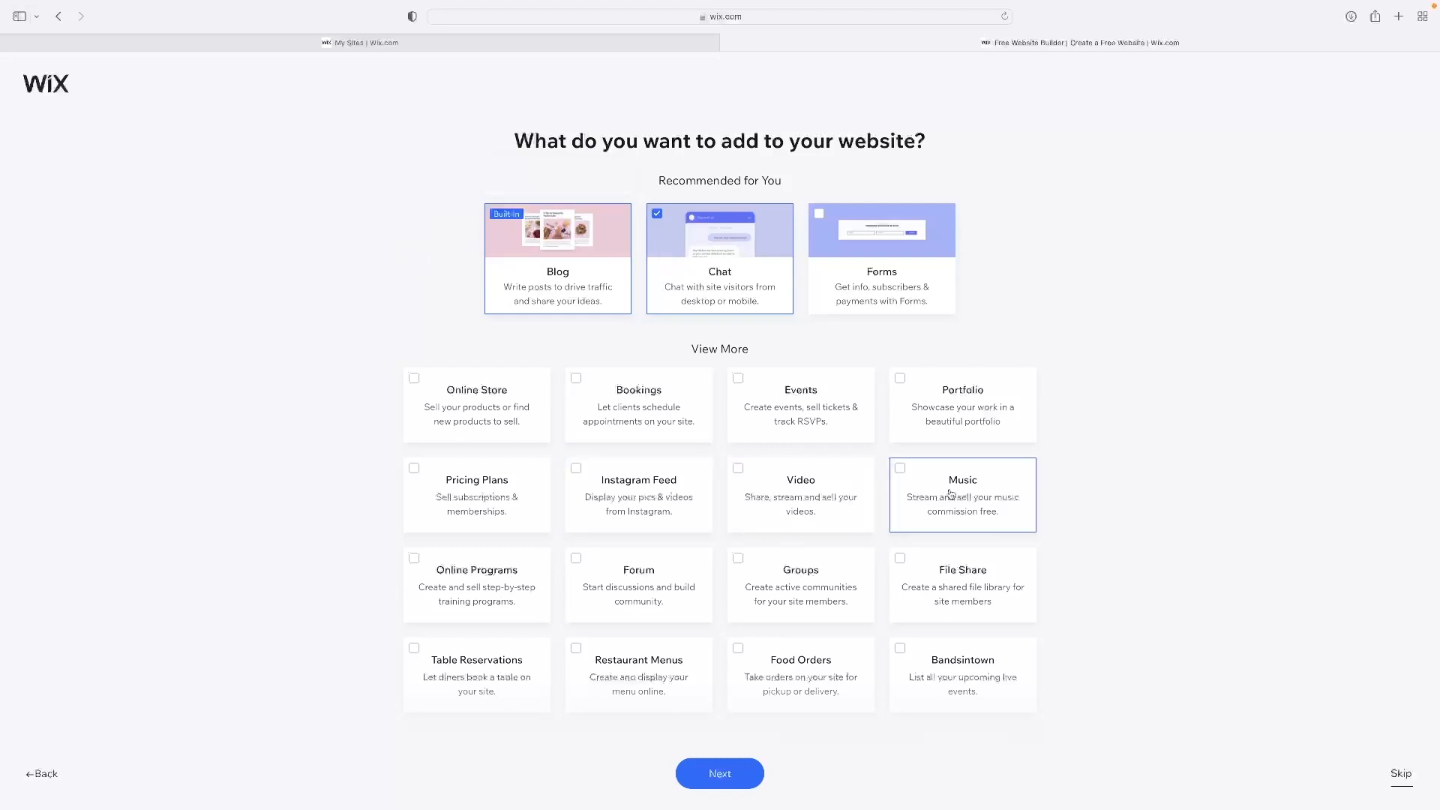
{"action": "left_click", "coordinate": [904, 431]}
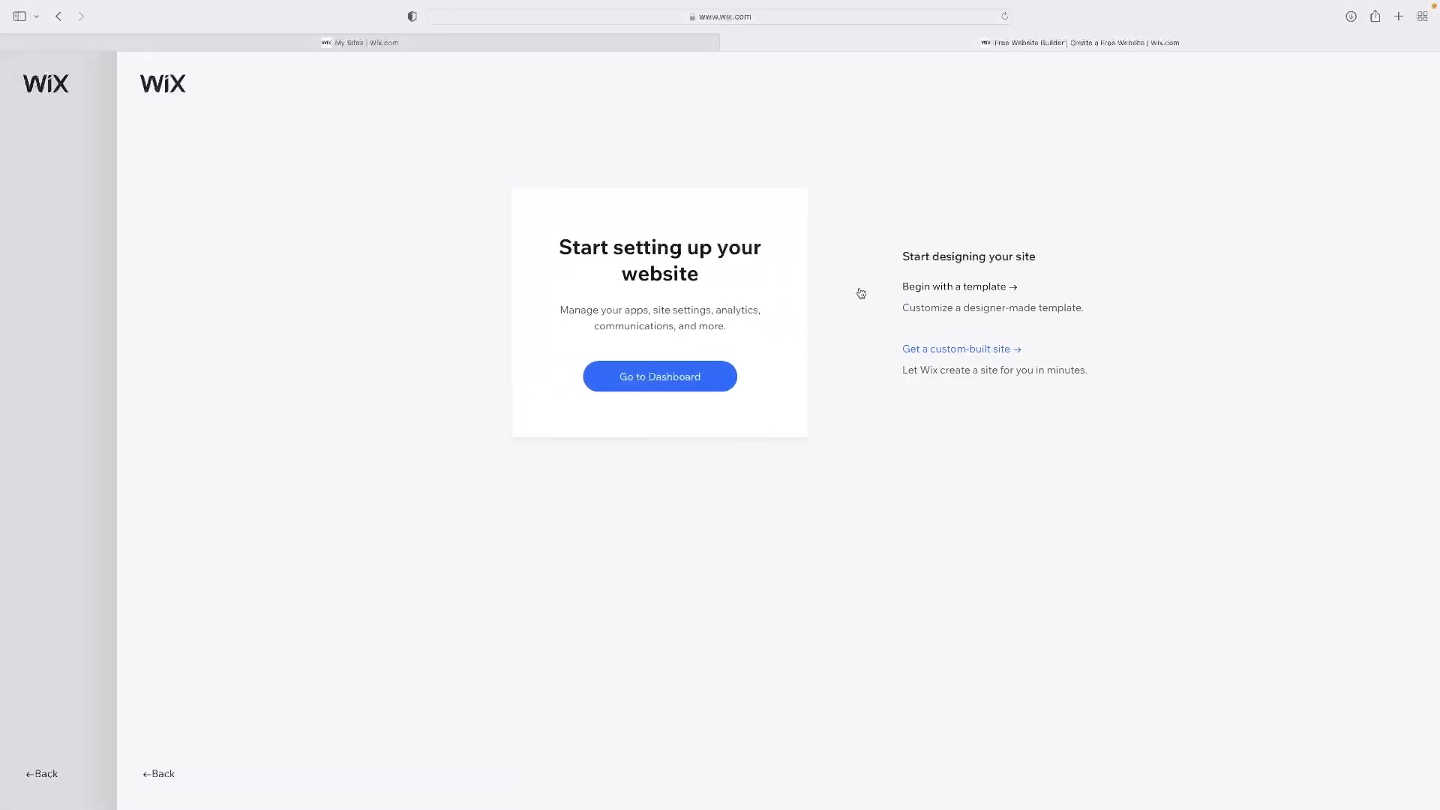
{"action": "left_click", "coordinate": [862, 290]}
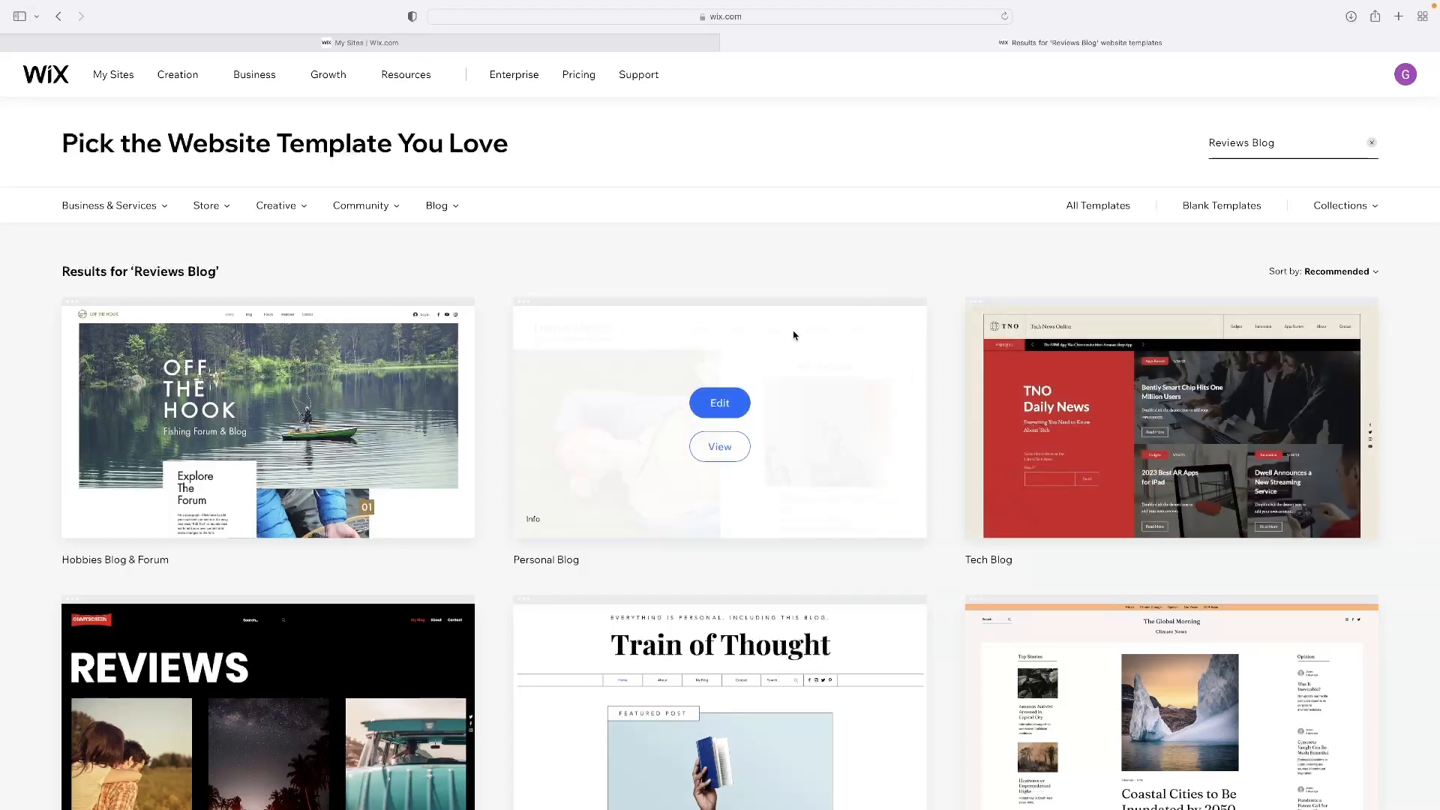
Browse the whole first page of Reviews Blog template results and clear the template search text
{"action": "scroll", "coordinate": [762, 283], "scroll_direction": "down", "scroll_amount": 4}
{"action": "scroll", "coordinate": [786, 327], "scroll_direction": "up", "scroll_amount": 4}
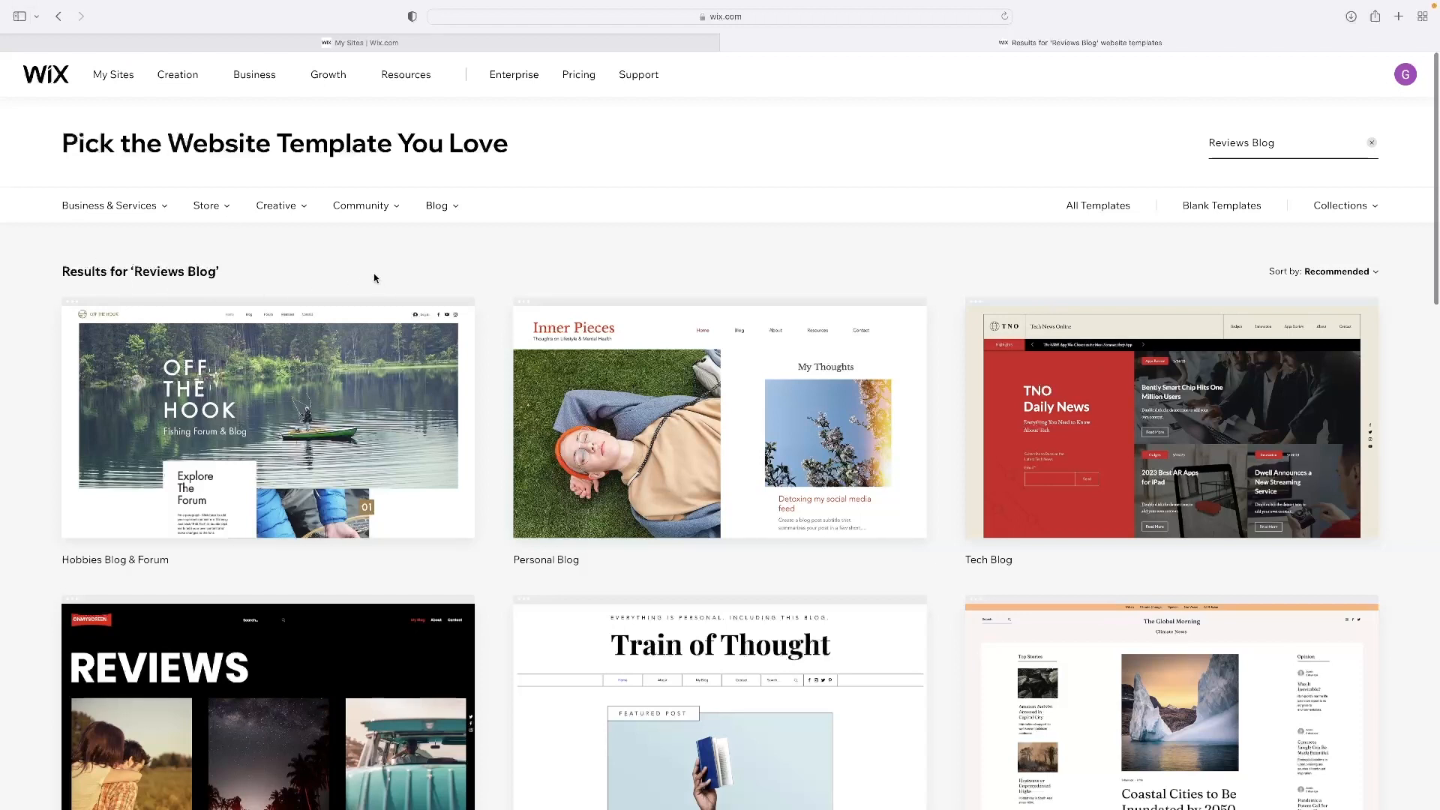
{"action": "scroll", "coordinate": [248, 390], "scroll_direction": "down", "scroll_amount": 2}
{"action": "scroll", "coordinate": [248, 390], "scroll_direction": "down", "scroll_amount": 4}
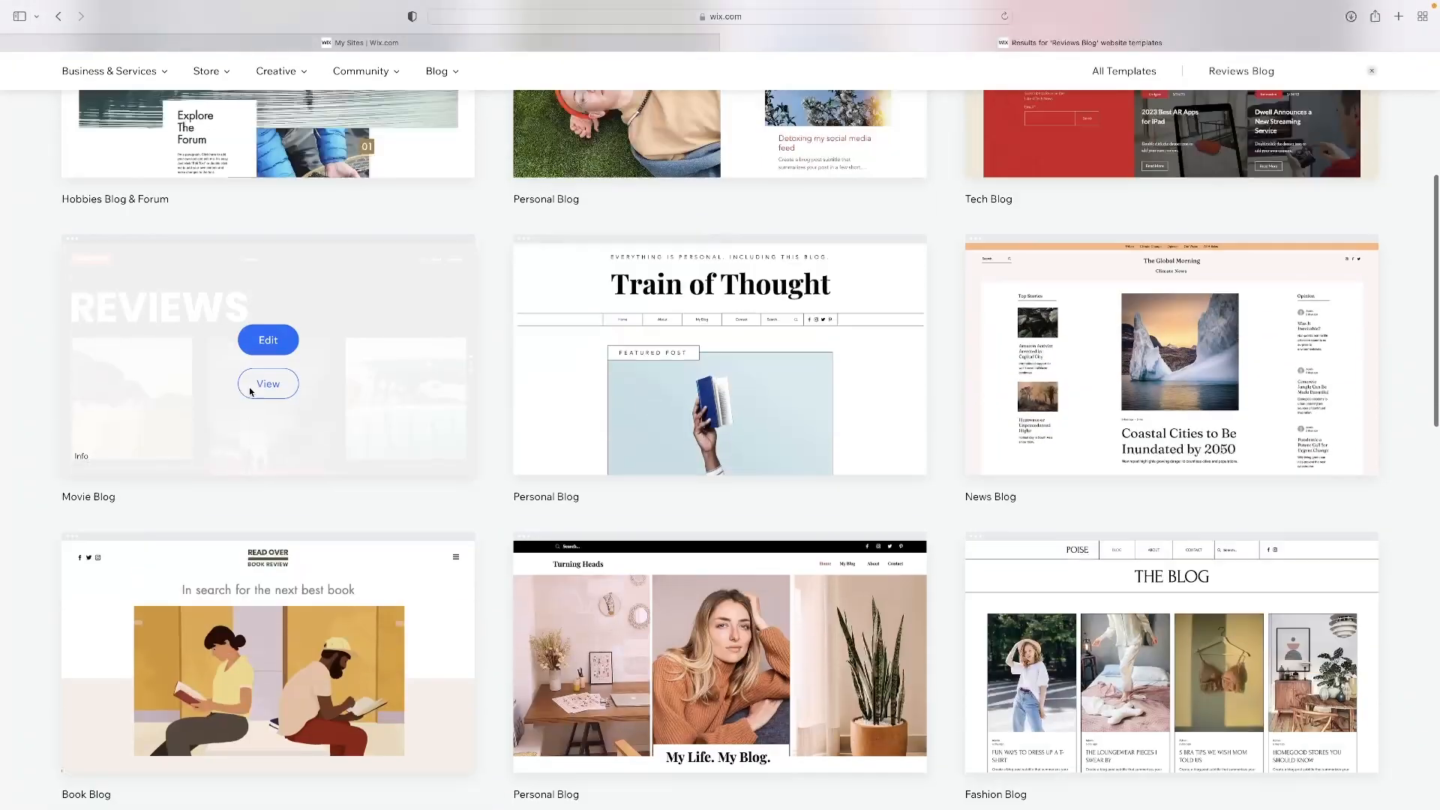
{"action": "scroll", "coordinate": [249, 387], "scroll_direction": "up", "scroll_amount": 5}
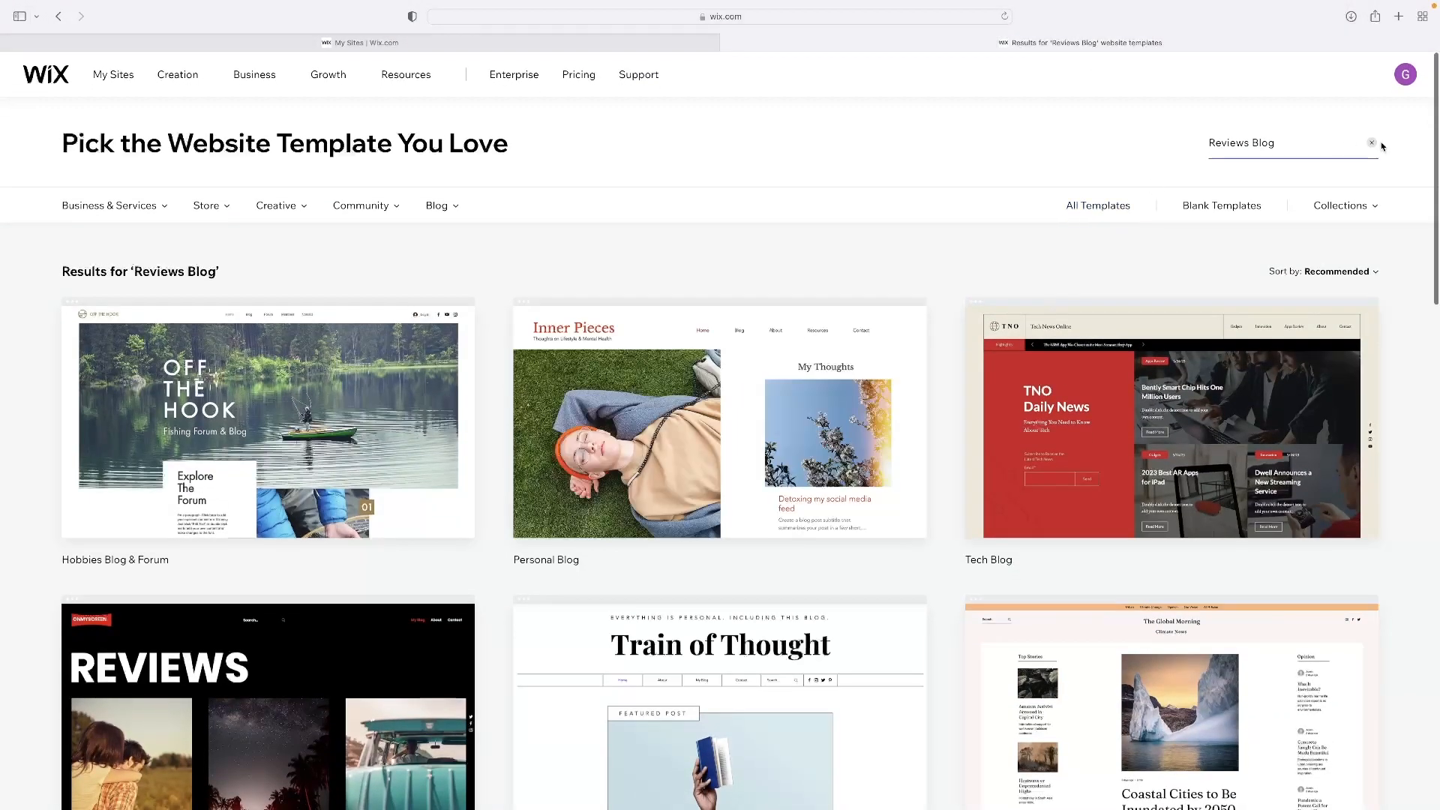
{"action": "left_click", "coordinate": [1371, 144]}
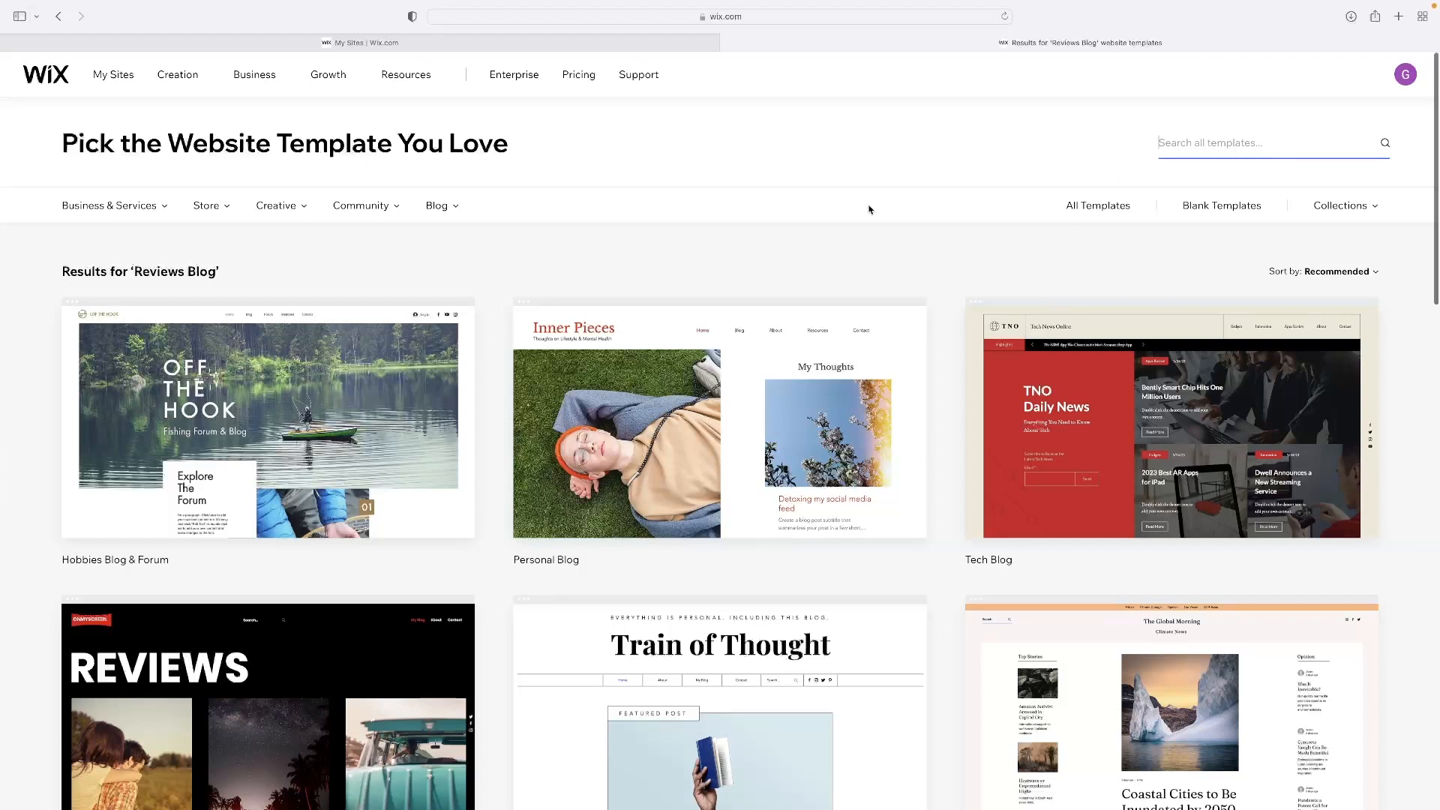
{"action": "scroll", "coordinate": [645, 301], "scroll_direction": "down", "scroll_amount": 6}
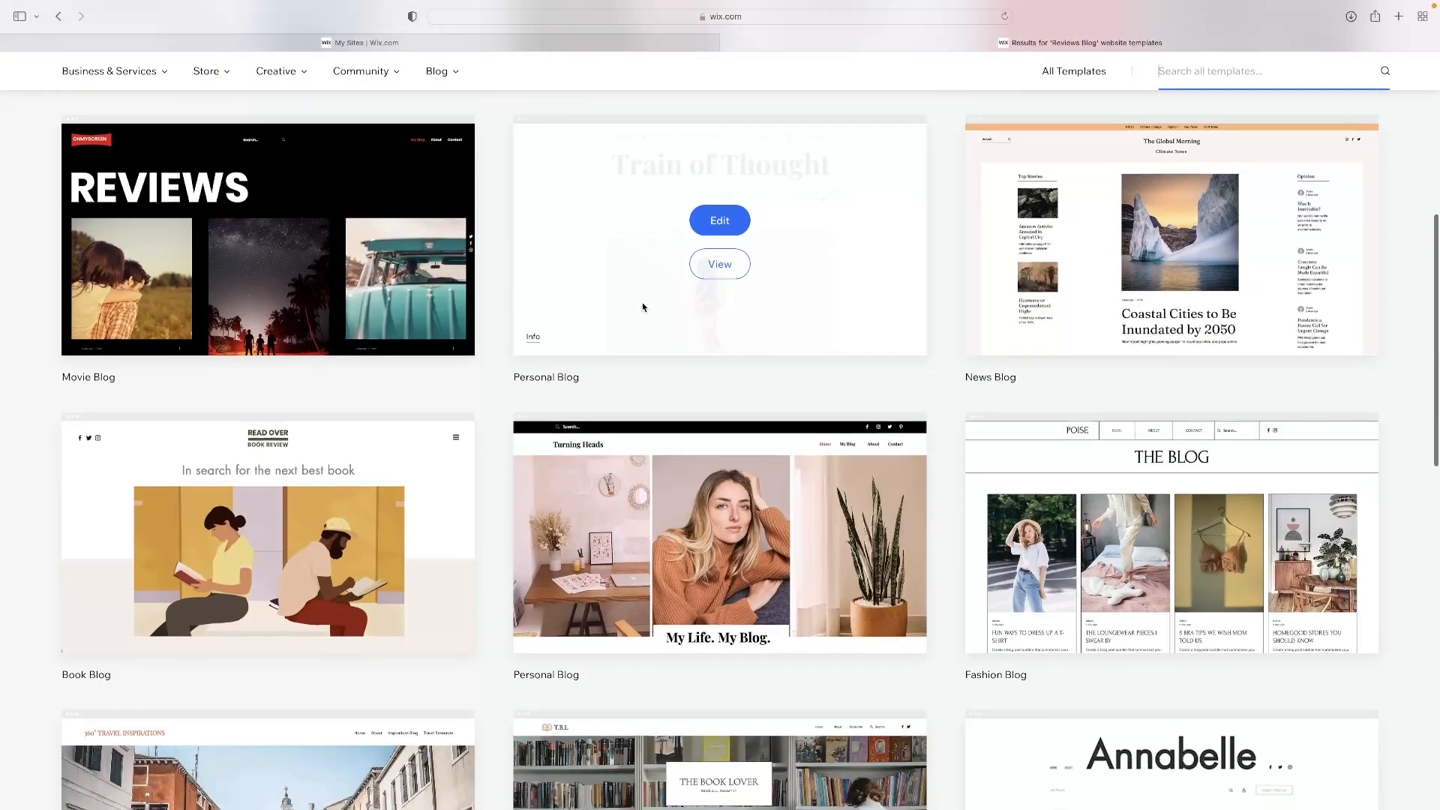
{"action": "scroll", "coordinate": [642, 303], "scroll_direction": "down", "scroll_amount": 10}
{"action": "scroll", "coordinate": [640, 307], "scroll_direction": "down", "scroll_amount": 1}
{"action": "scroll", "coordinate": [636, 307], "scroll_direction": "up", "scroll_amount": 2}
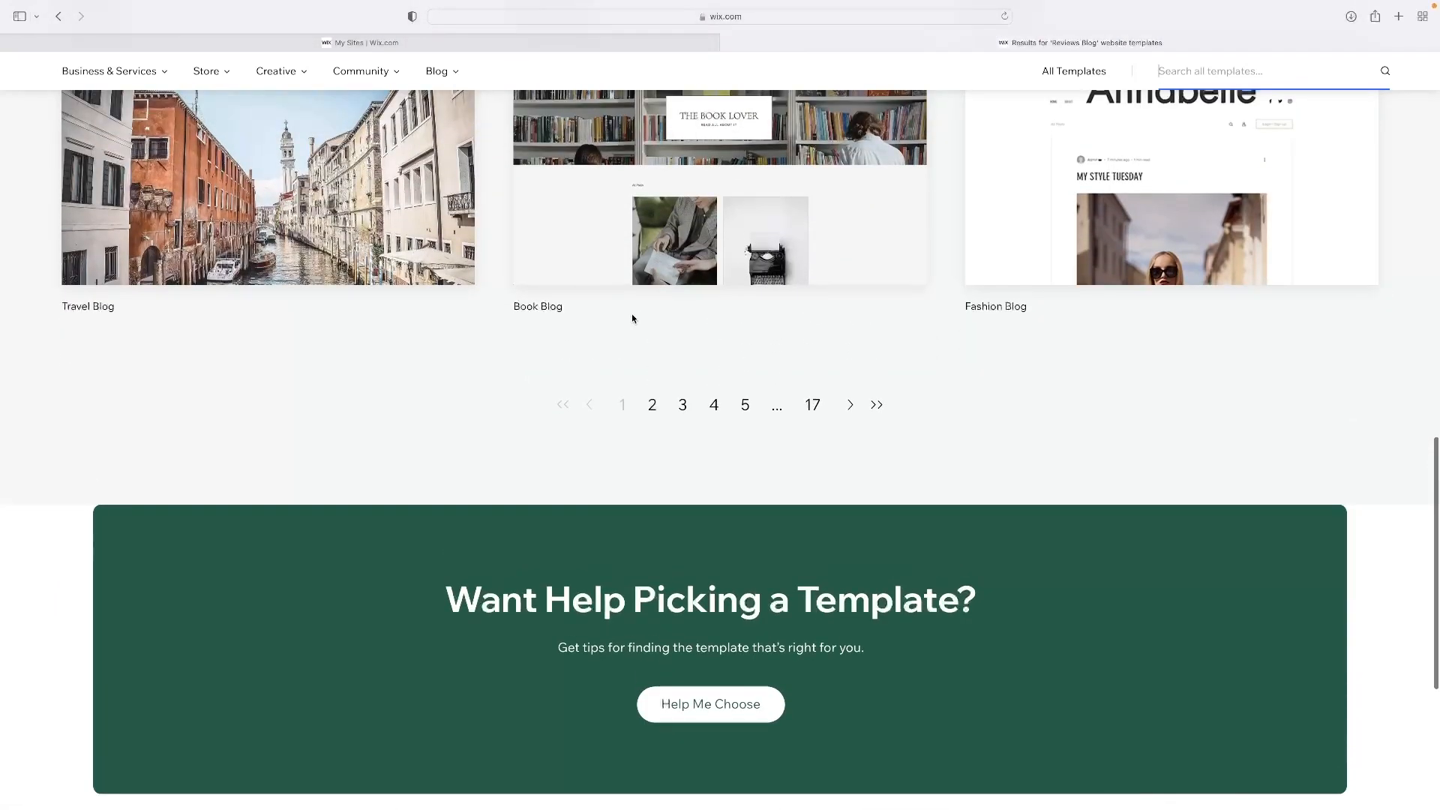
{"action": "scroll", "coordinate": [698, 402], "scroll_direction": "up", "scroll_amount": 1}
{"action": "scroll", "coordinate": [698, 402], "scroll_direction": "up", "scroll_amount": 15}
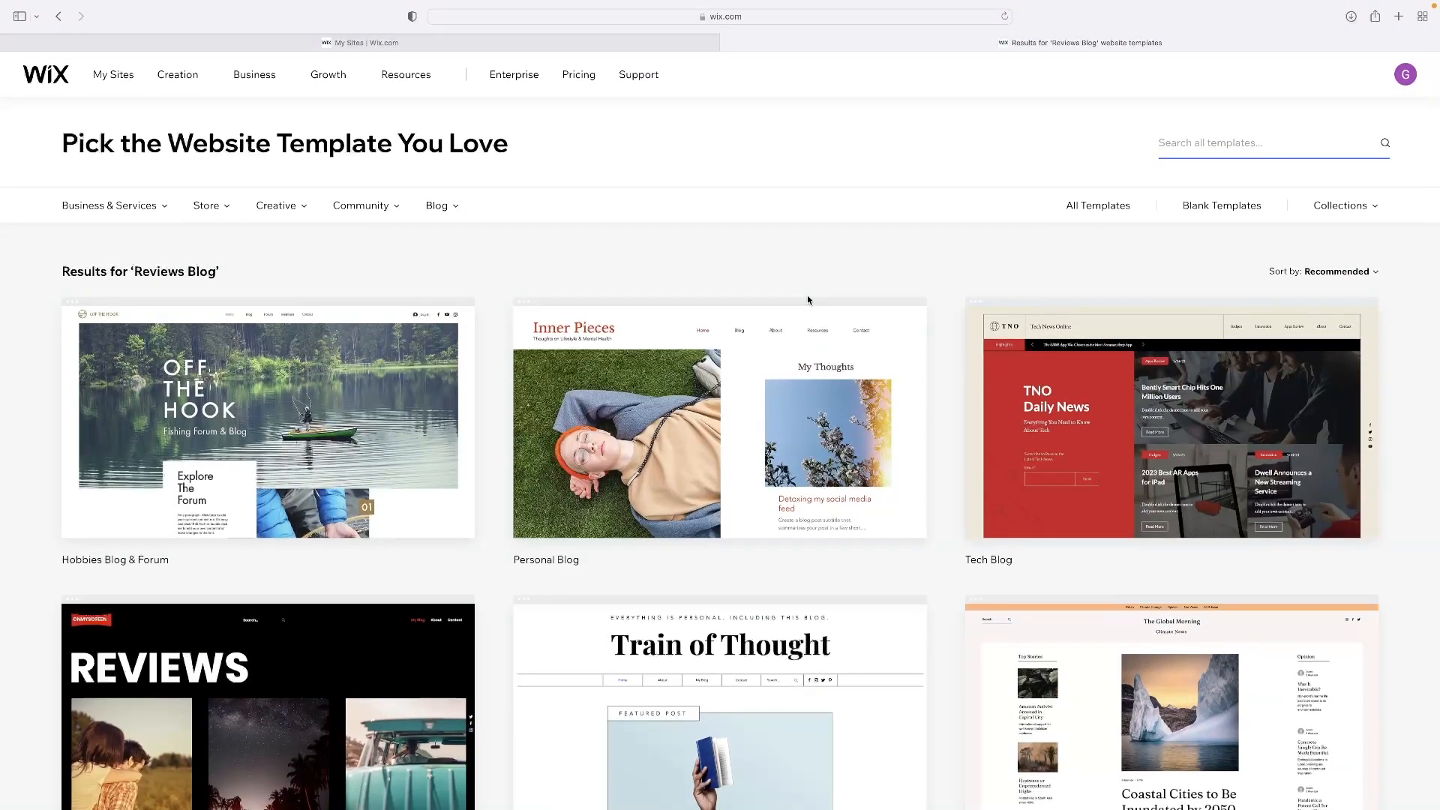
Open the Train of Thought personal blog template for editing
{"action": "mouse_move", "coordinate": [801, 327]}
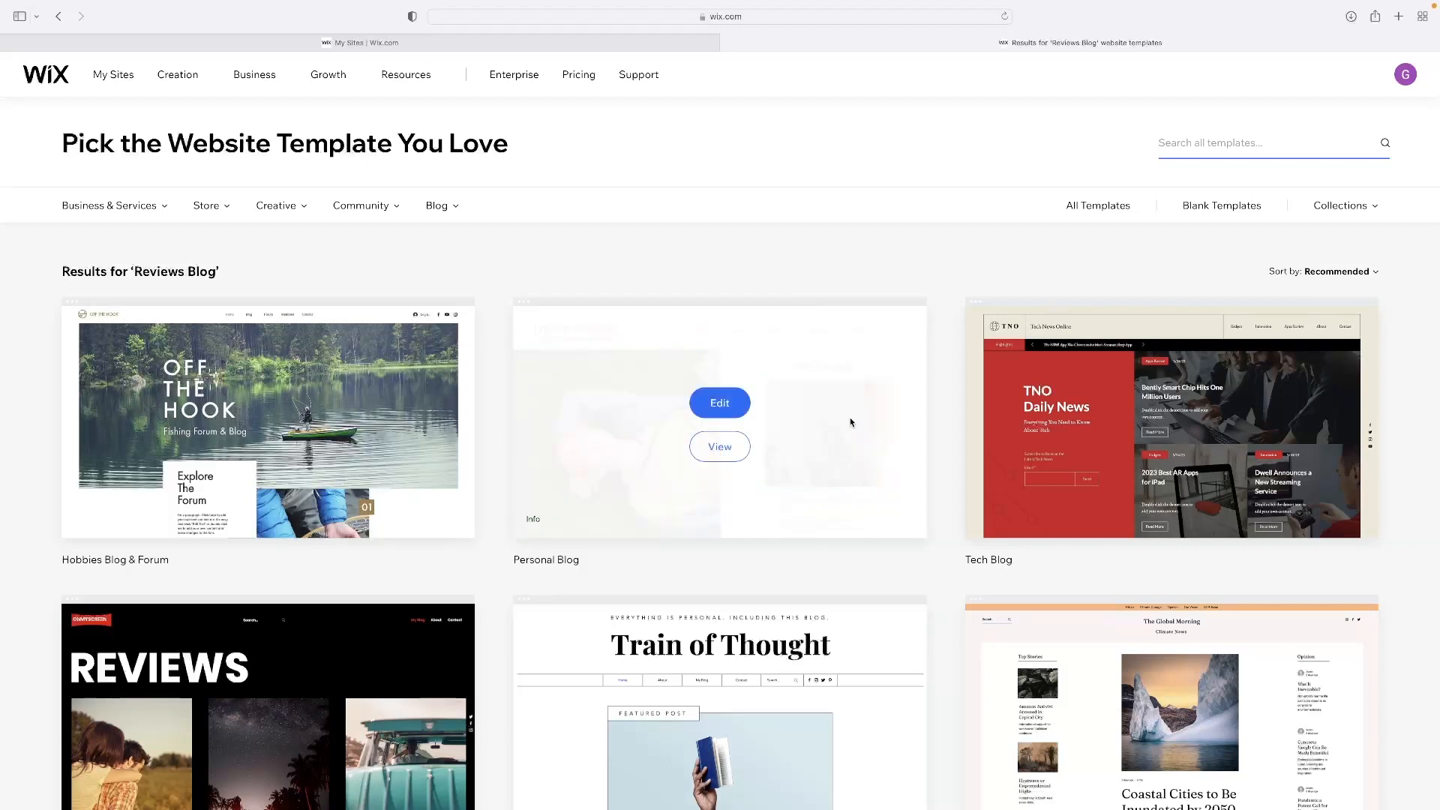
{"action": "scroll", "coordinate": [850, 422], "scroll_direction": "down", "scroll_amount": 3}
{"action": "mouse_move", "coordinate": [822, 507]}
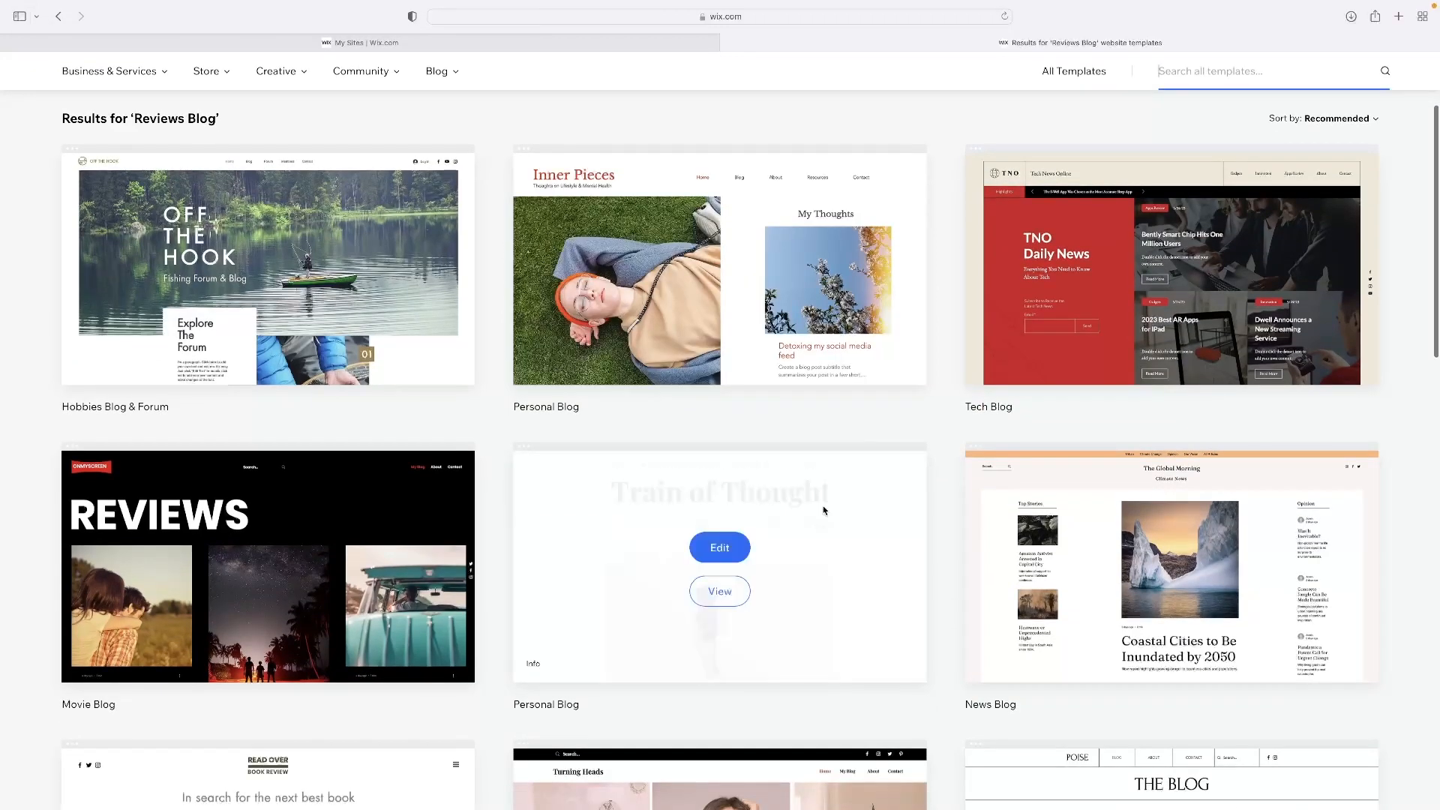
{"action": "left_click", "coordinate": [734, 548]}
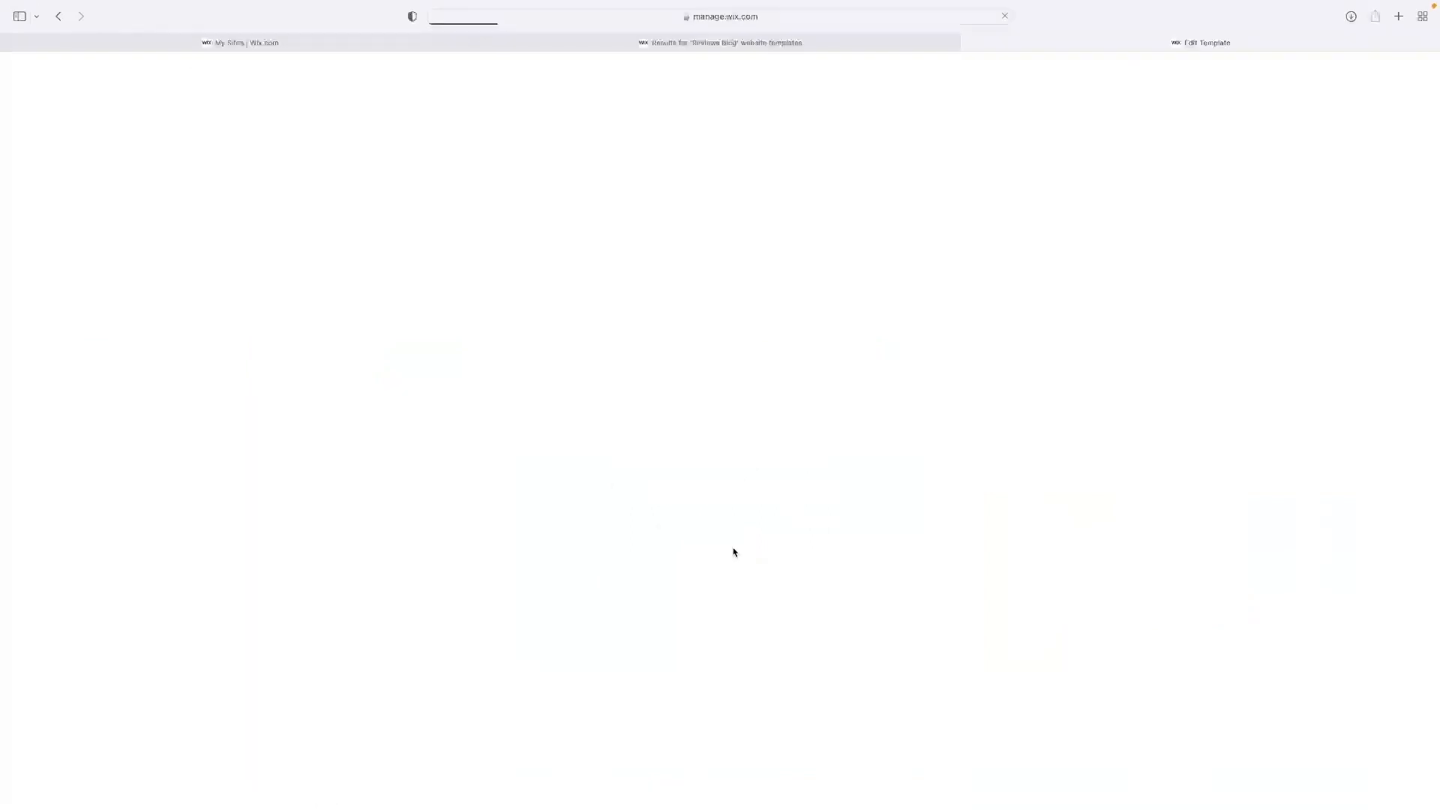
Preview the Read Over book blog template from the results, close the preview and return to the website editor
{"action": "left_click", "coordinate": [756, 58]}
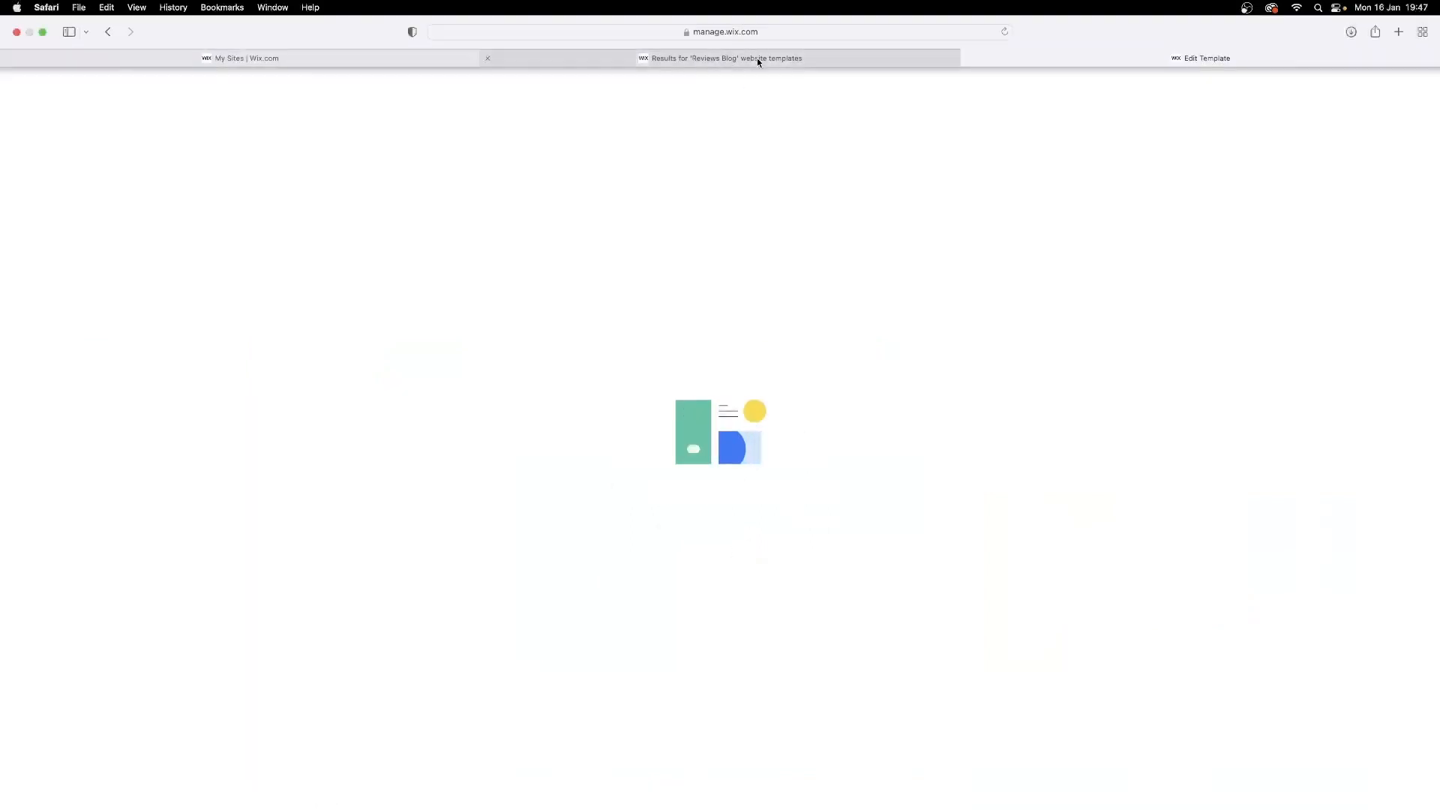
{"action": "mouse_move", "coordinate": [237, 591]}
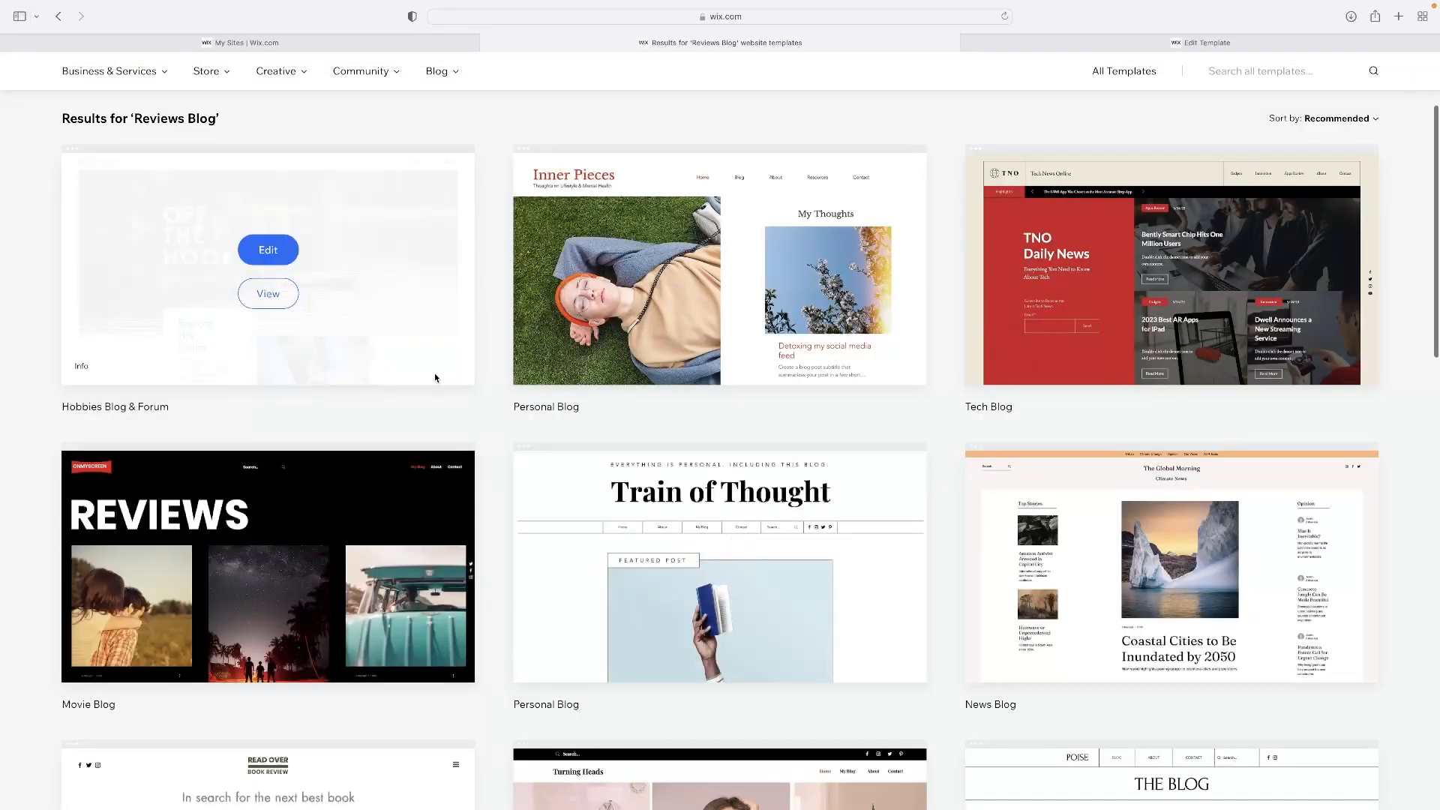
{"action": "scroll", "coordinate": [435, 372], "scroll_direction": "down", "scroll_amount": 7}
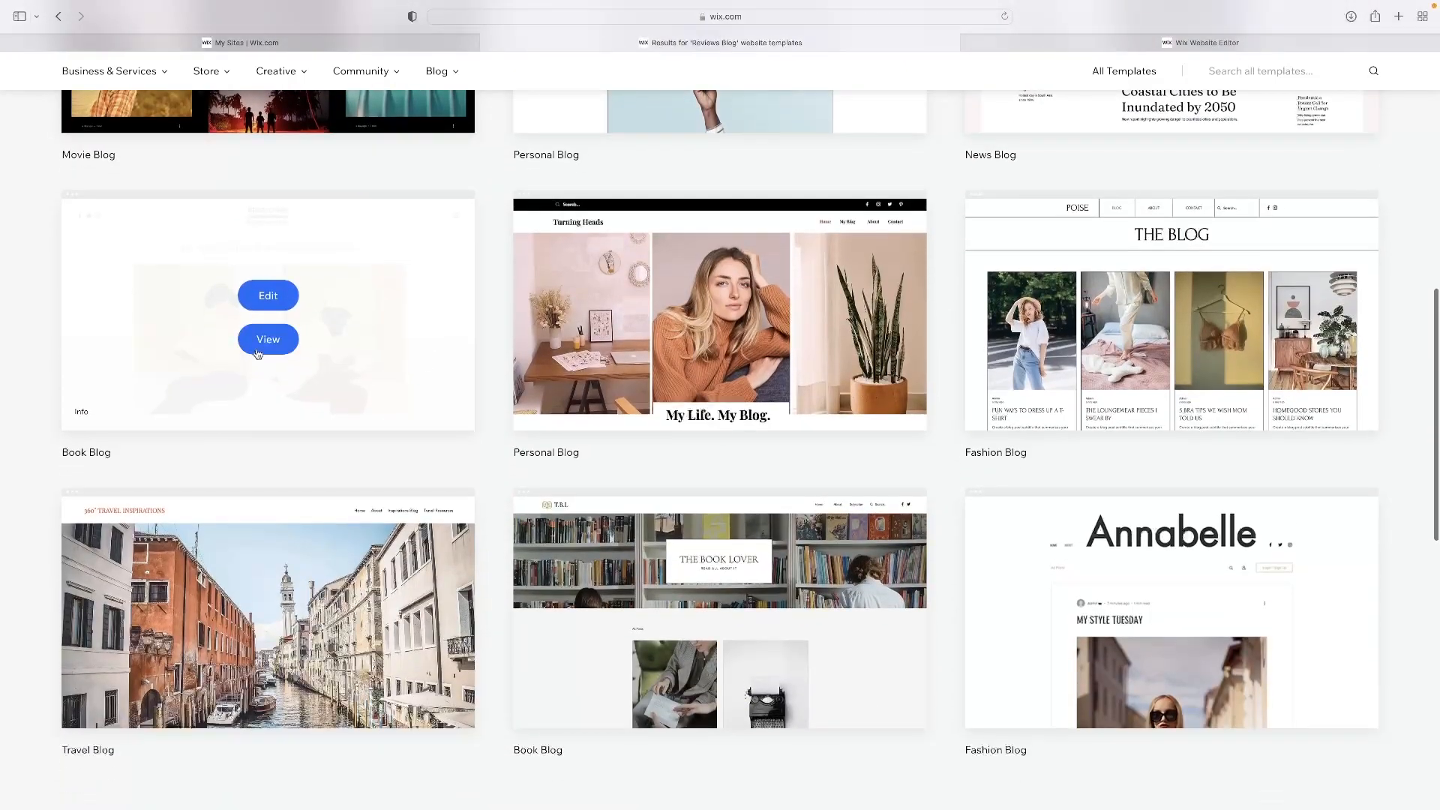
{"action": "left_click", "coordinate": [259, 352]}
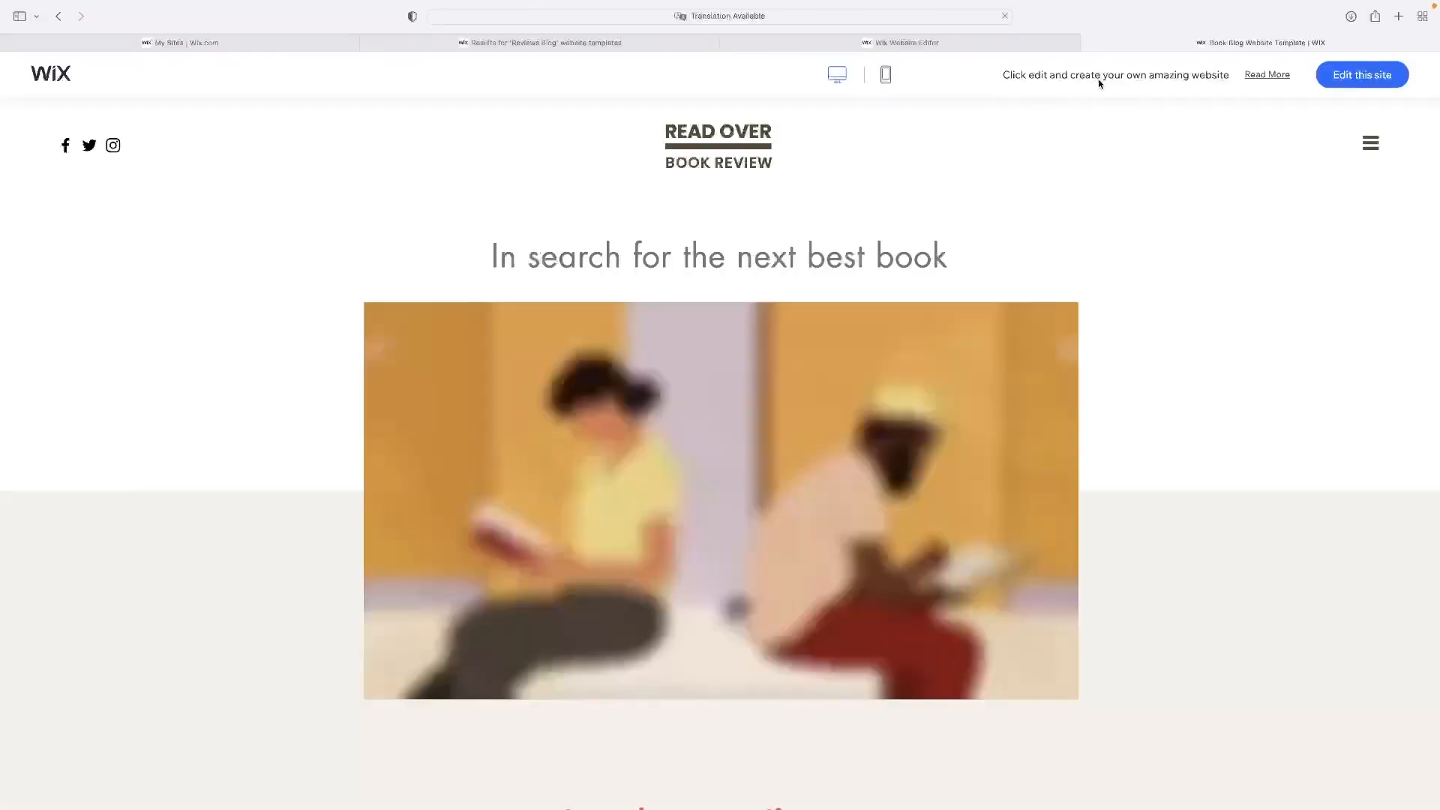
{"action": "scroll", "coordinate": [955, 403], "scroll_direction": "down", "scroll_amount": 1}
{"action": "scroll", "coordinate": [955, 404], "scroll_direction": "down", "scroll_amount": 2}
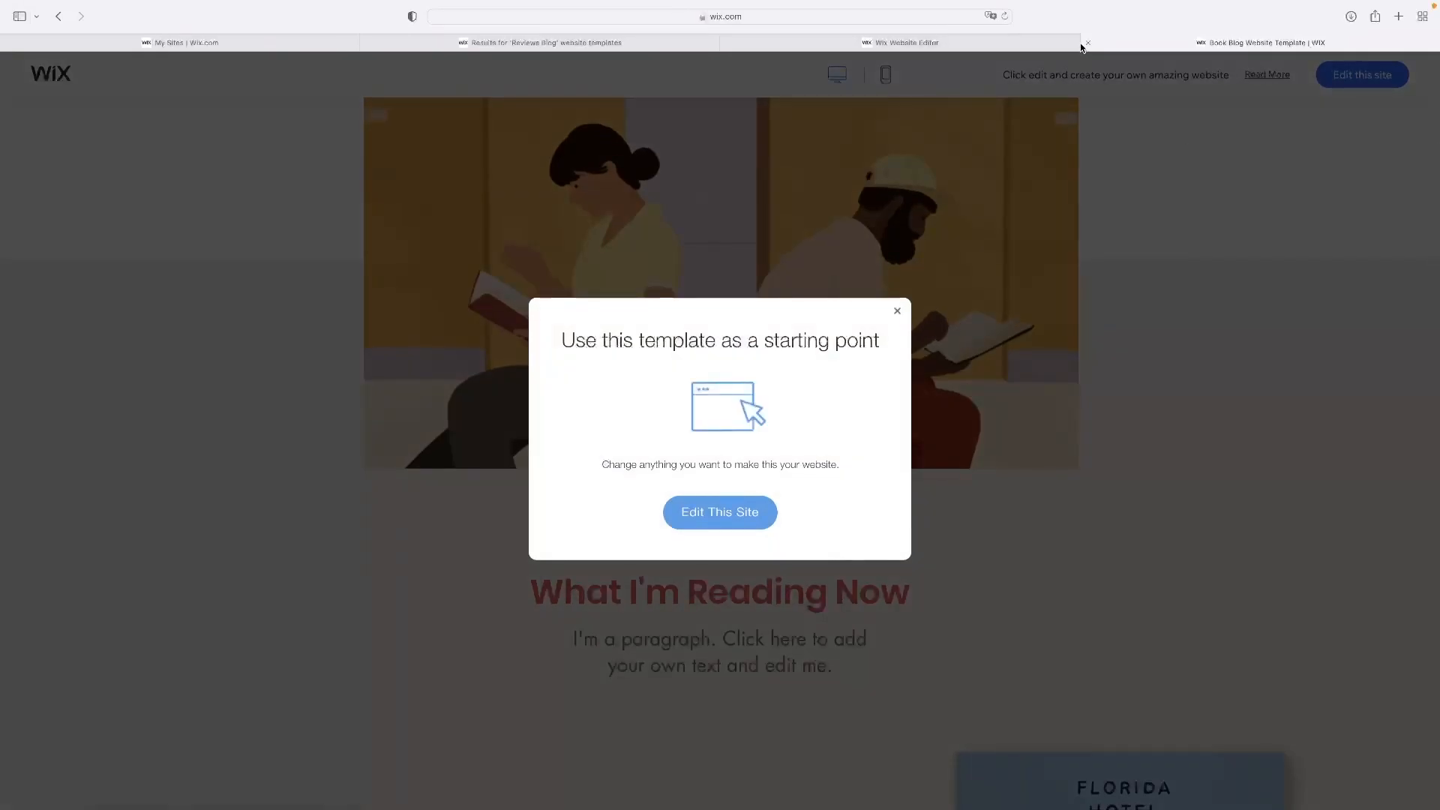
{"action": "left_click", "coordinate": [1087, 43]}
{"action": "left_click", "coordinate": [1055, 40]}
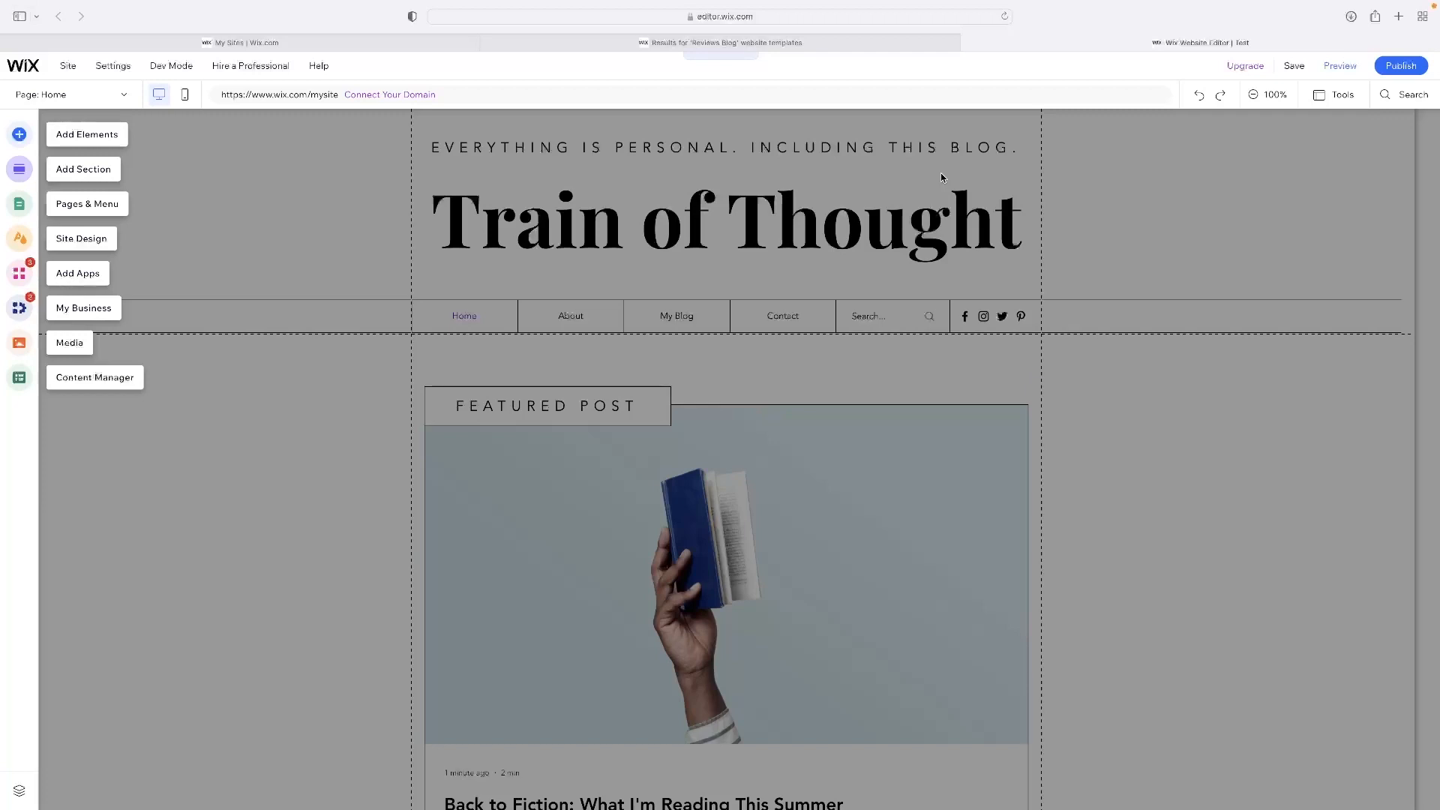
Dismiss the editor's introductory labels, and open the Train of Thought heading's text settings and leave them without editing
{"action": "left_click", "coordinate": [1173, 197]}
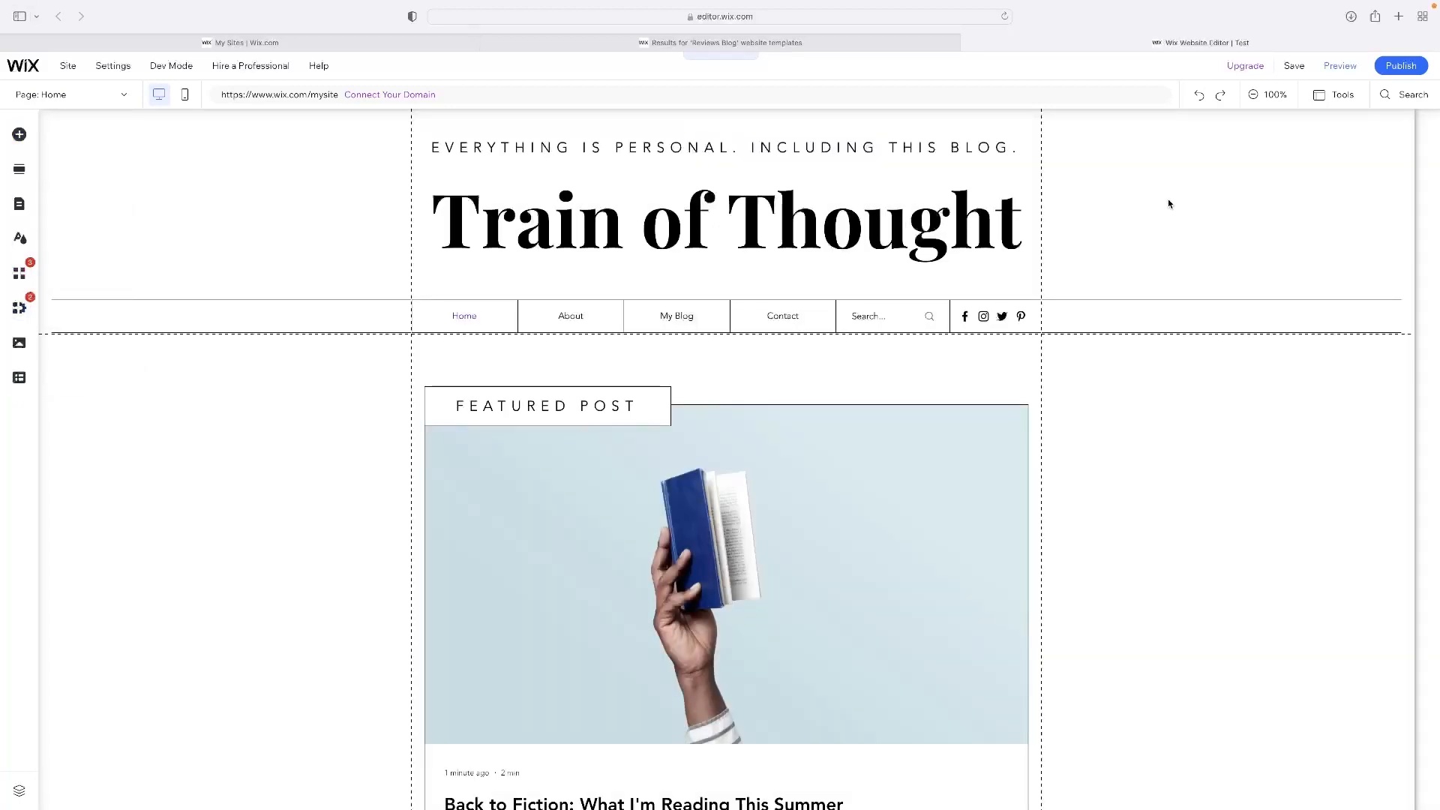
{"action": "left_click", "coordinate": [766, 221]}
{"action": "double_click", "coordinate": [766, 222]}
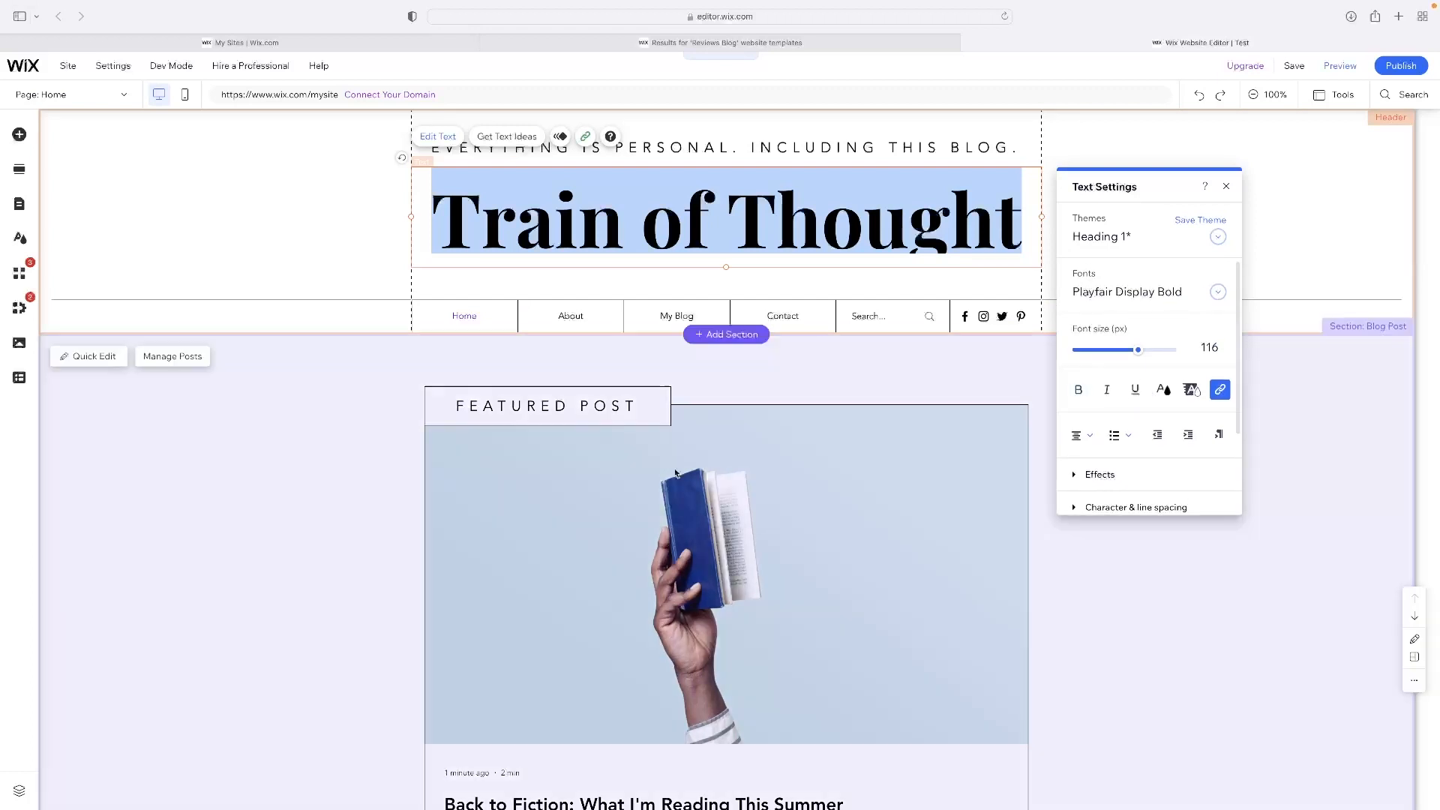
{"action": "key", "text": "Escape"}
Select the featured post list and look over the home page down to the blog post cards
{"action": "left_click", "coordinate": [671, 533]}
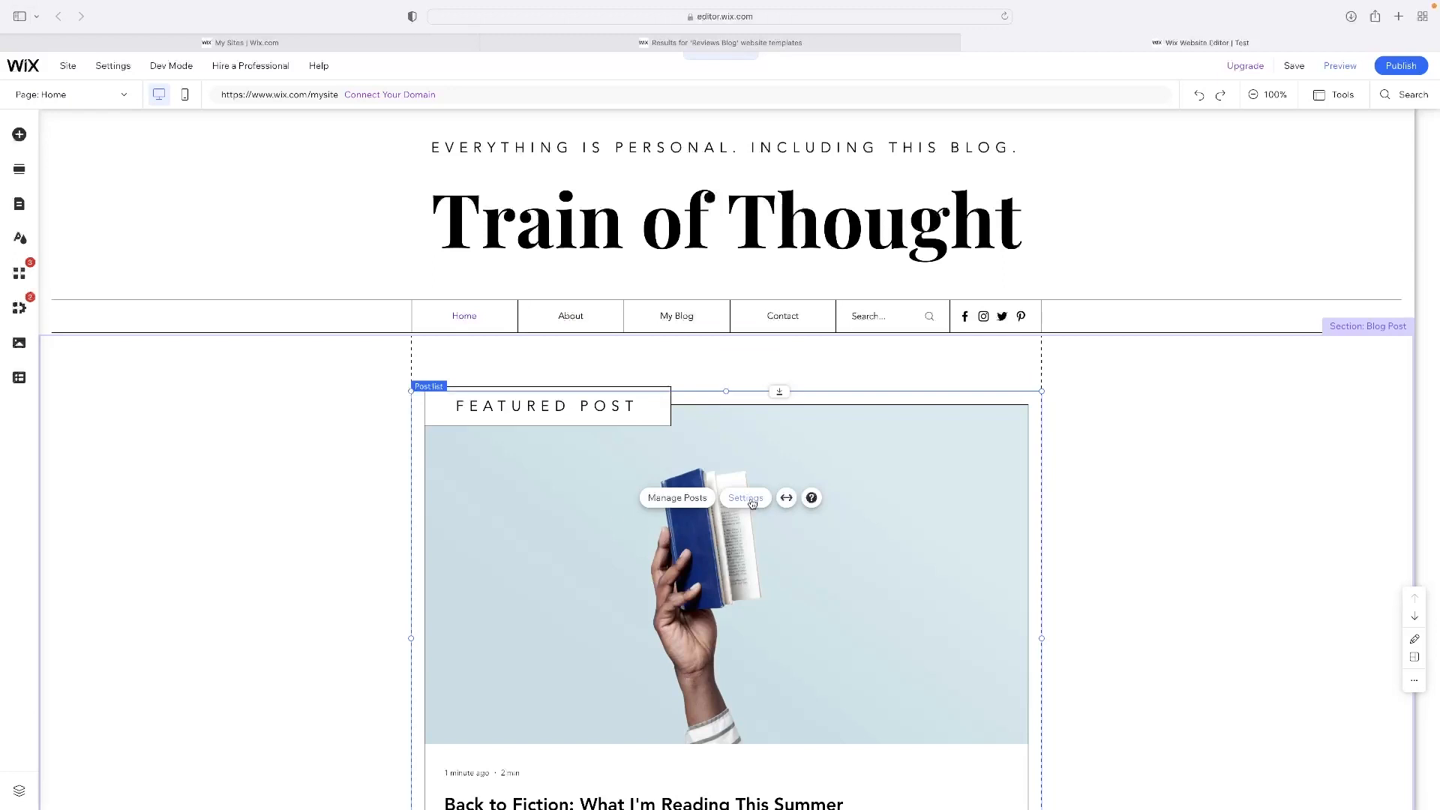
{"action": "scroll", "coordinate": [563, 506], "scroll_direction": "down", "scroll_amount": 6}
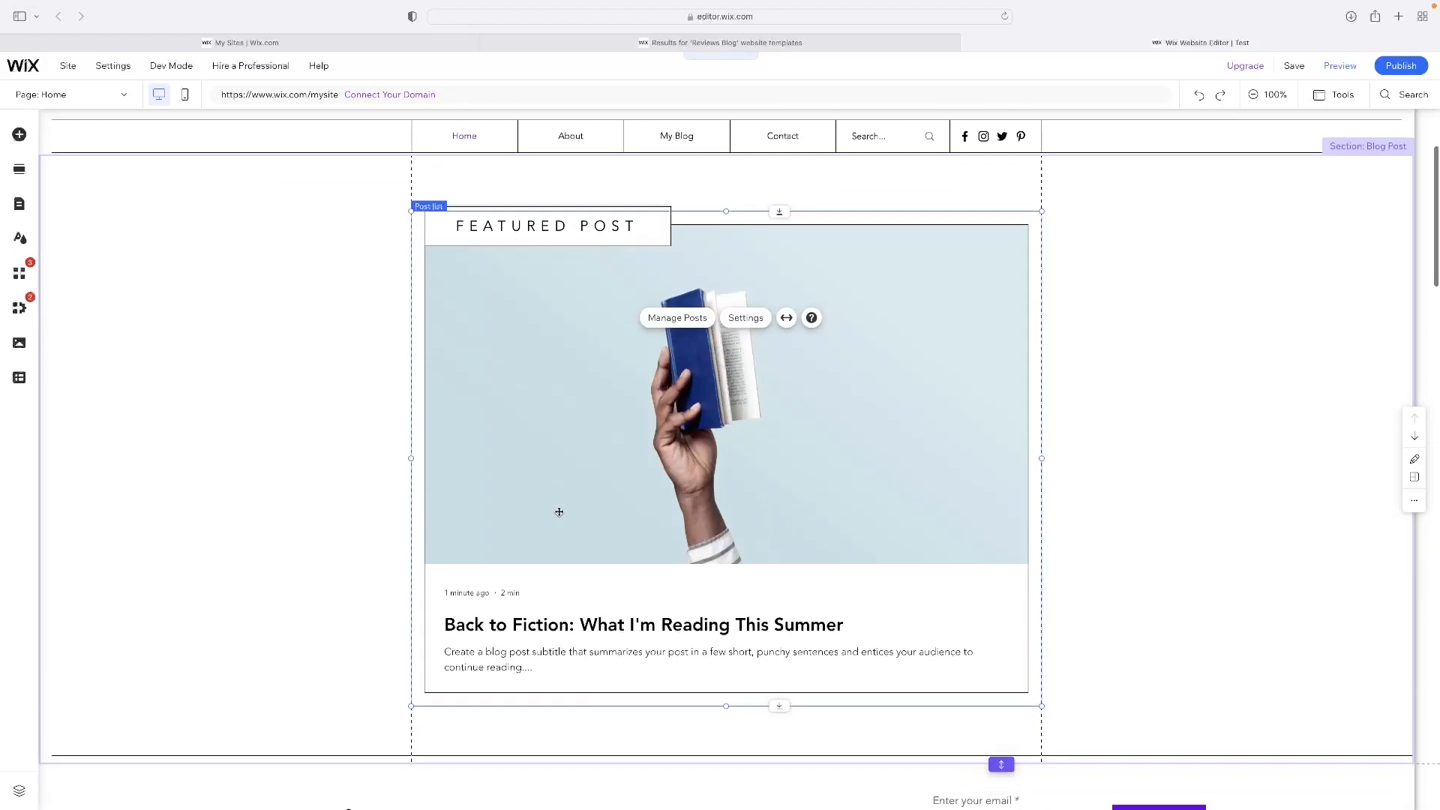
{"action": "scroll", "coordinate": [943, 613], "scroll_direction": "down", "scroll_amount": 6}
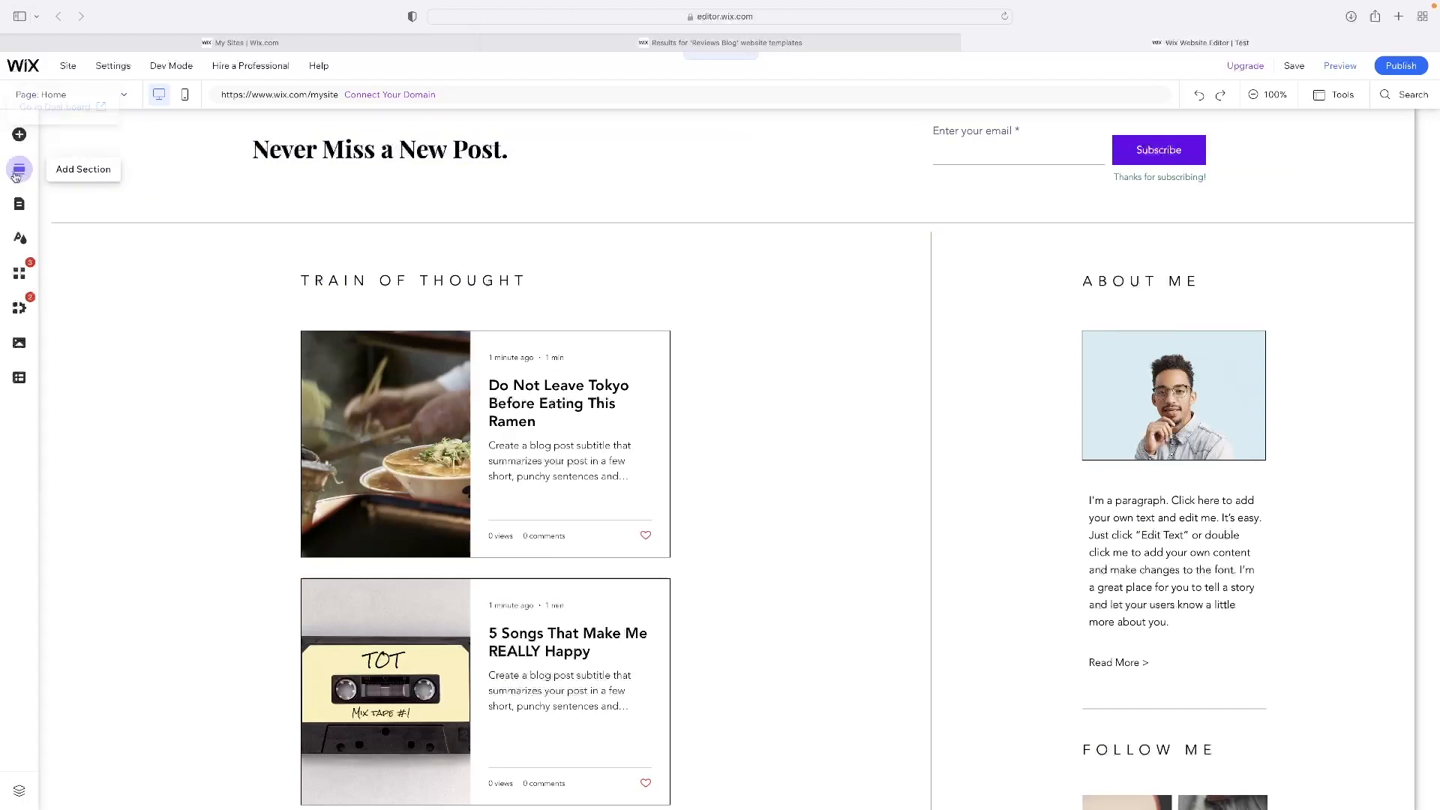
Look through the categories of elements that can be added, and open the ready-made Welcome section designs
{"action": "left_click", "coordinate": [19, 137]}
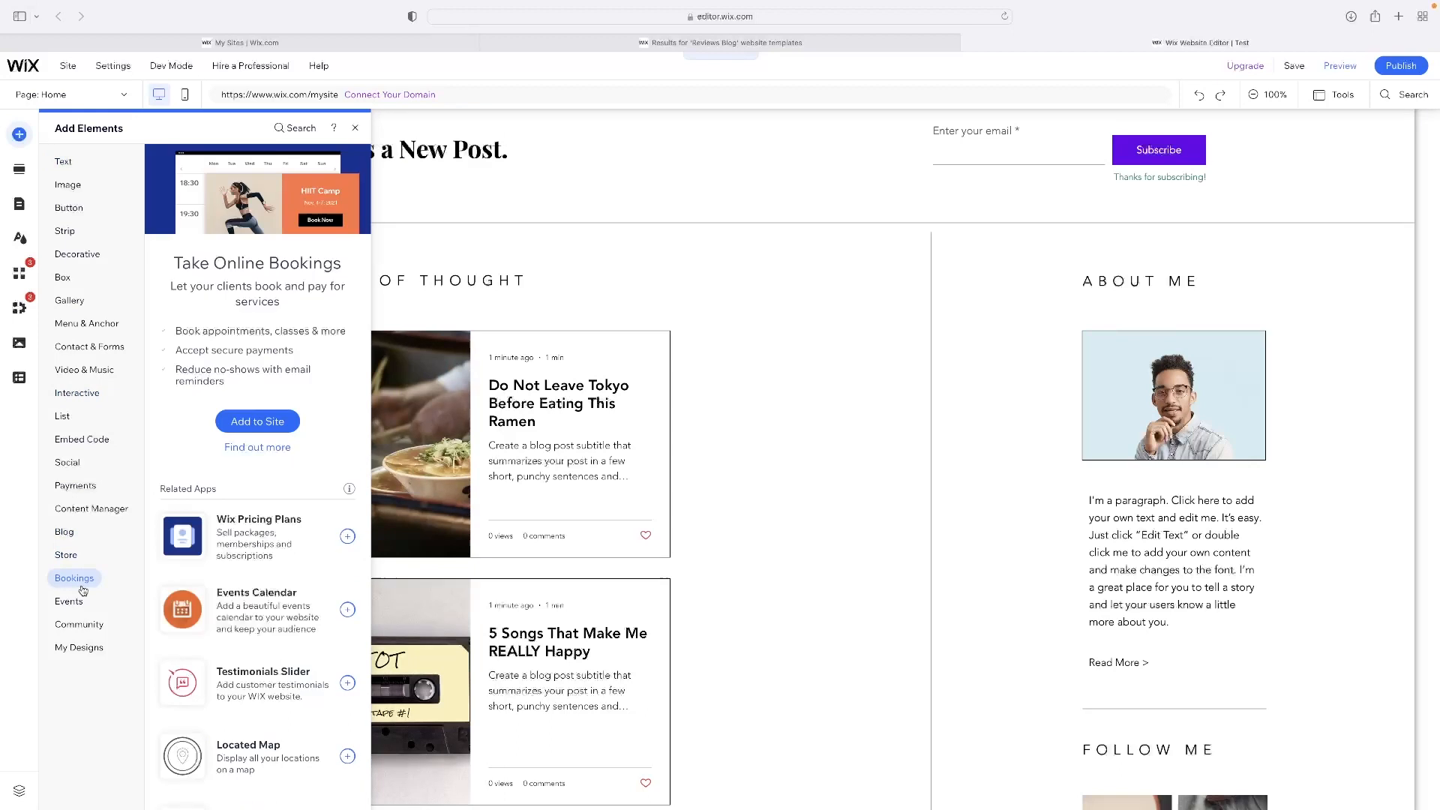
{"action": "mouse_move", "coordinate": [102, 396]}
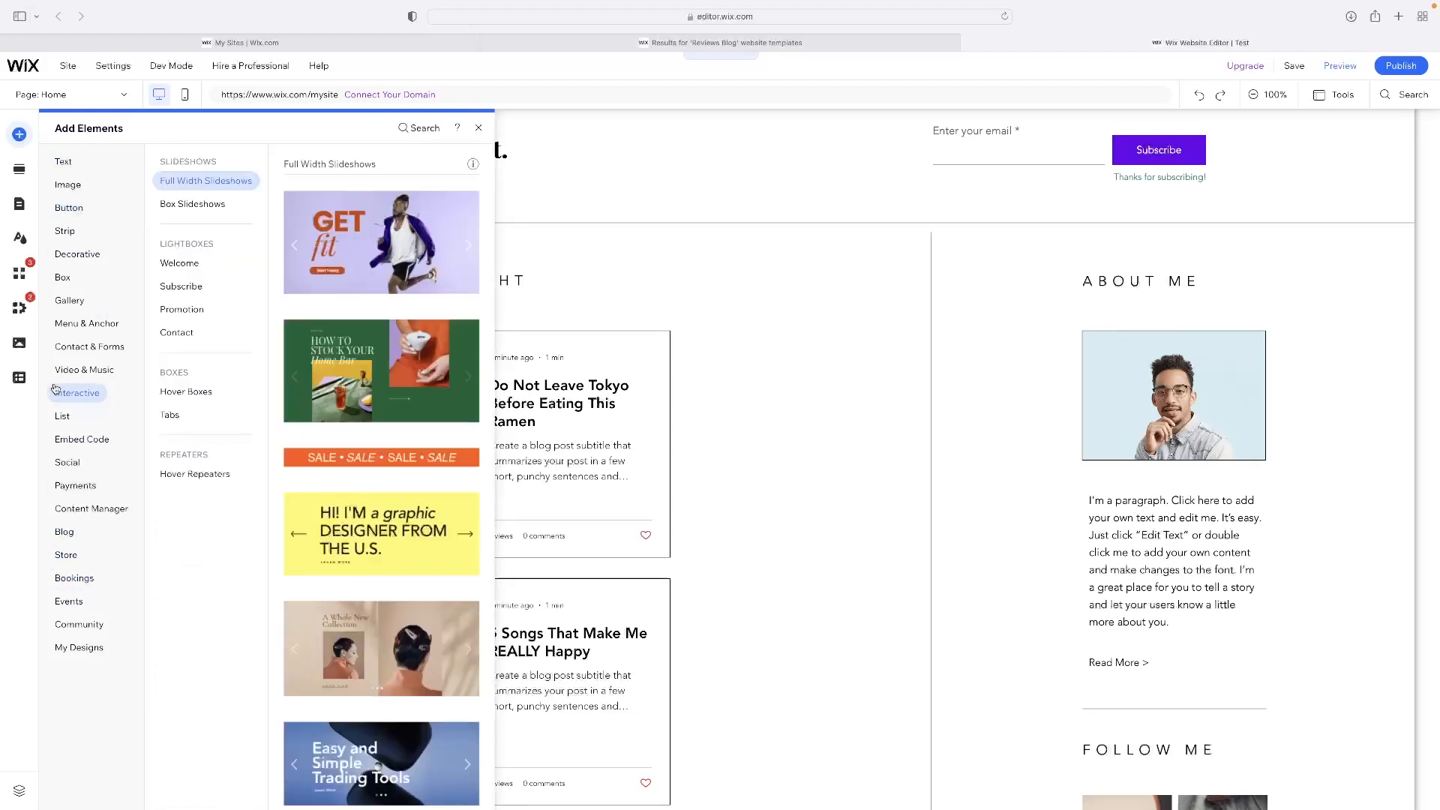
{"action": "left_click", "coordinate": [20, 168]}
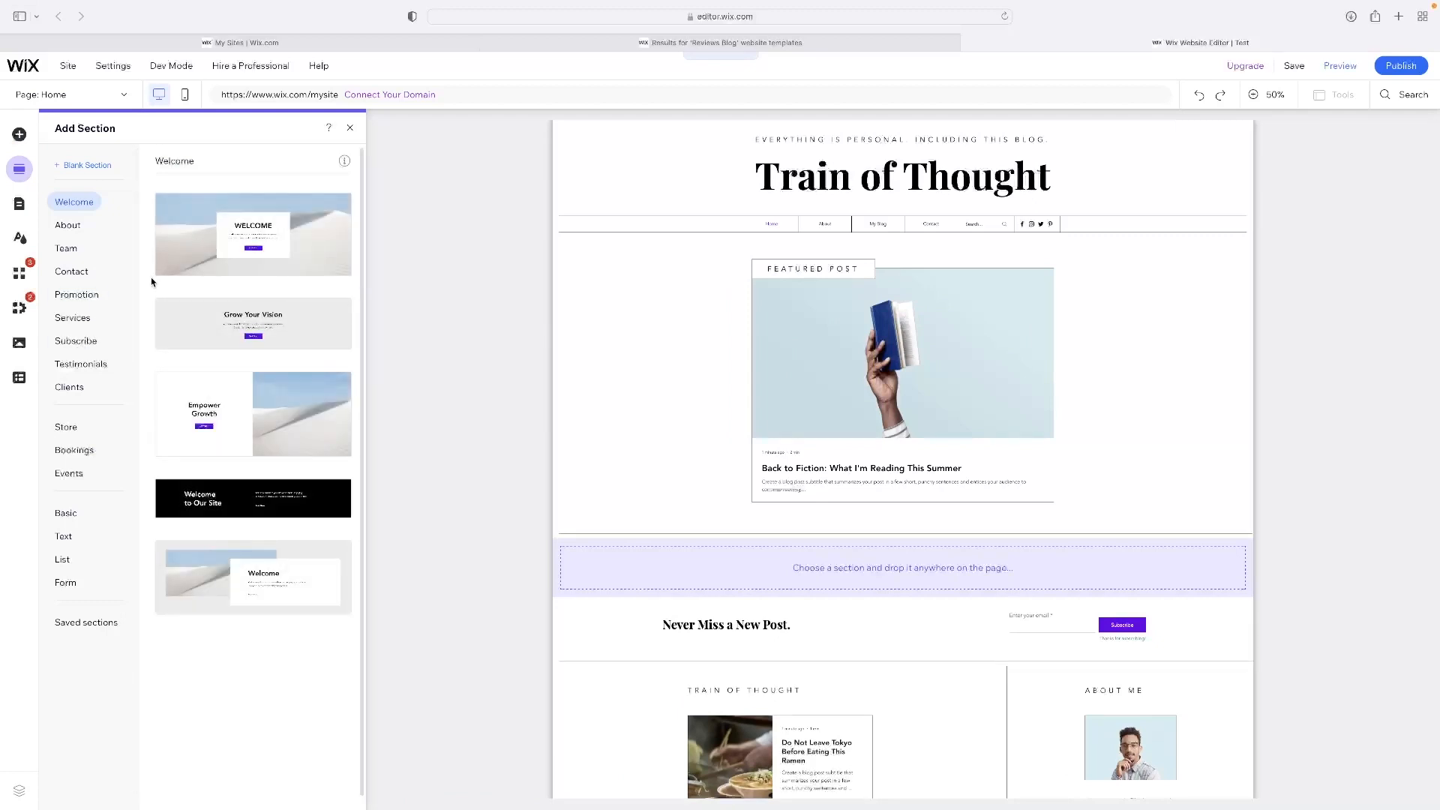
Look through the site's pages and menu, its color, background and transition design options, and the apps offered in the App Market
{"action": "left_click", "coordinate": [18, 209]}
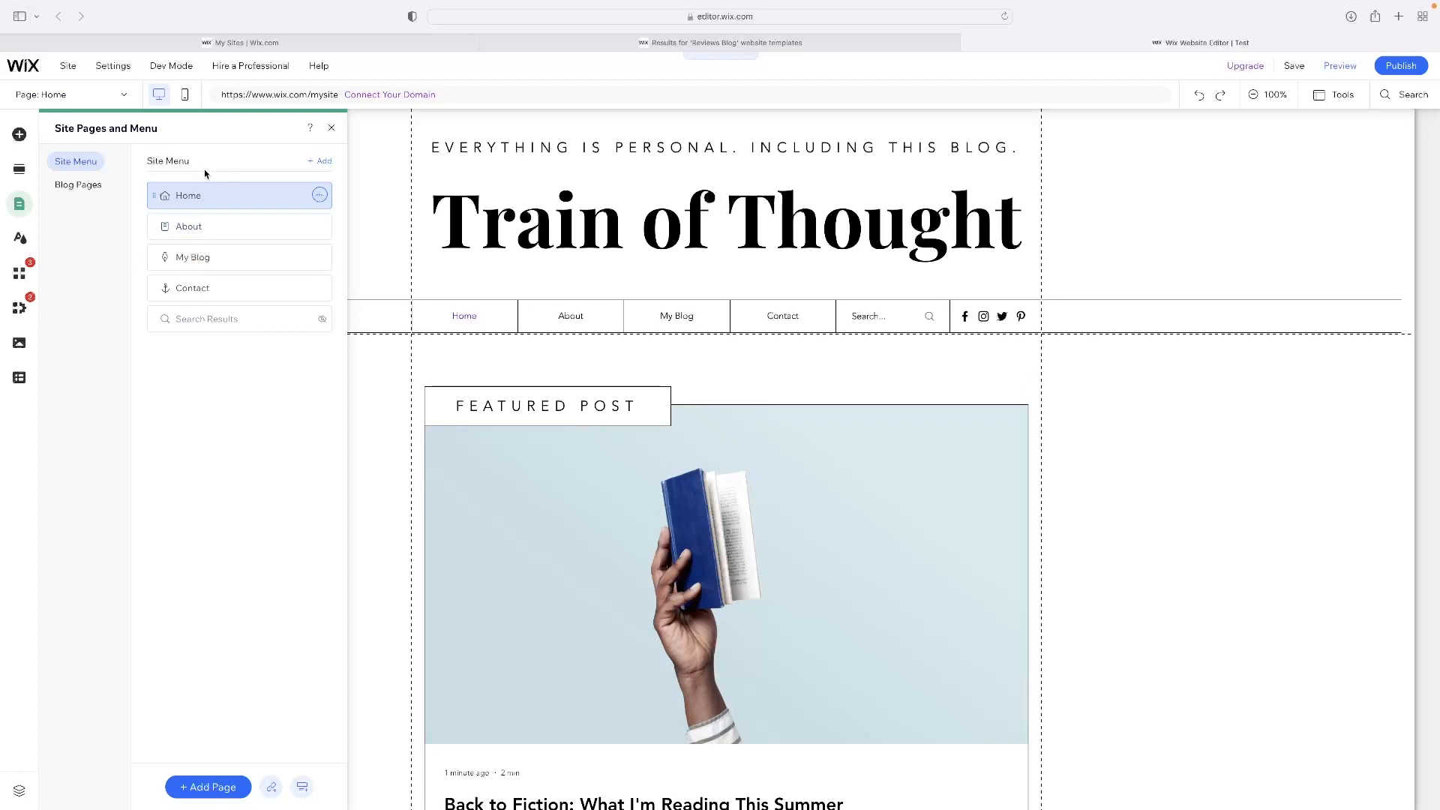
{"action": "left_click", "coordinate": [19, 237]}
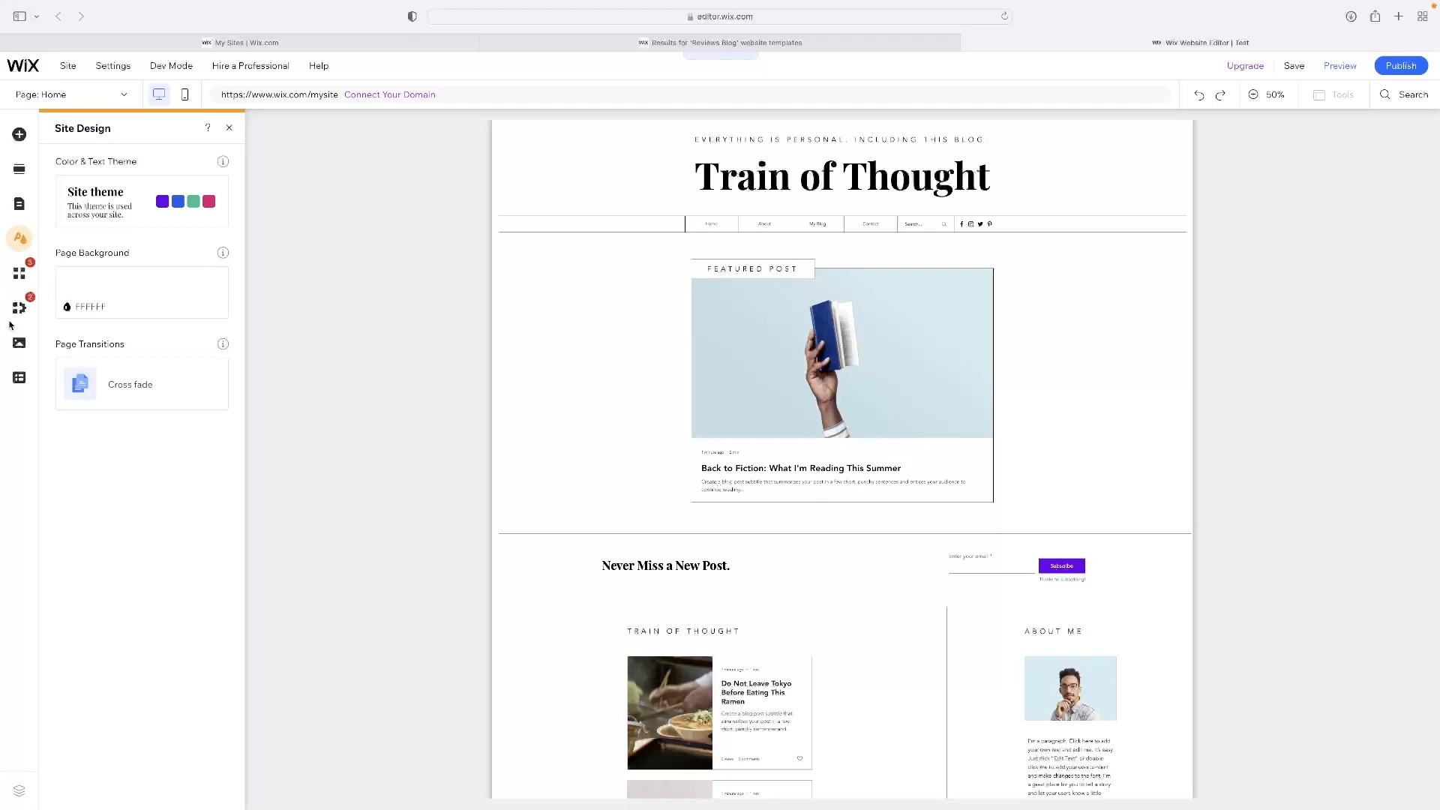
{"action": "left_click", "coordinate": [19, 273]}
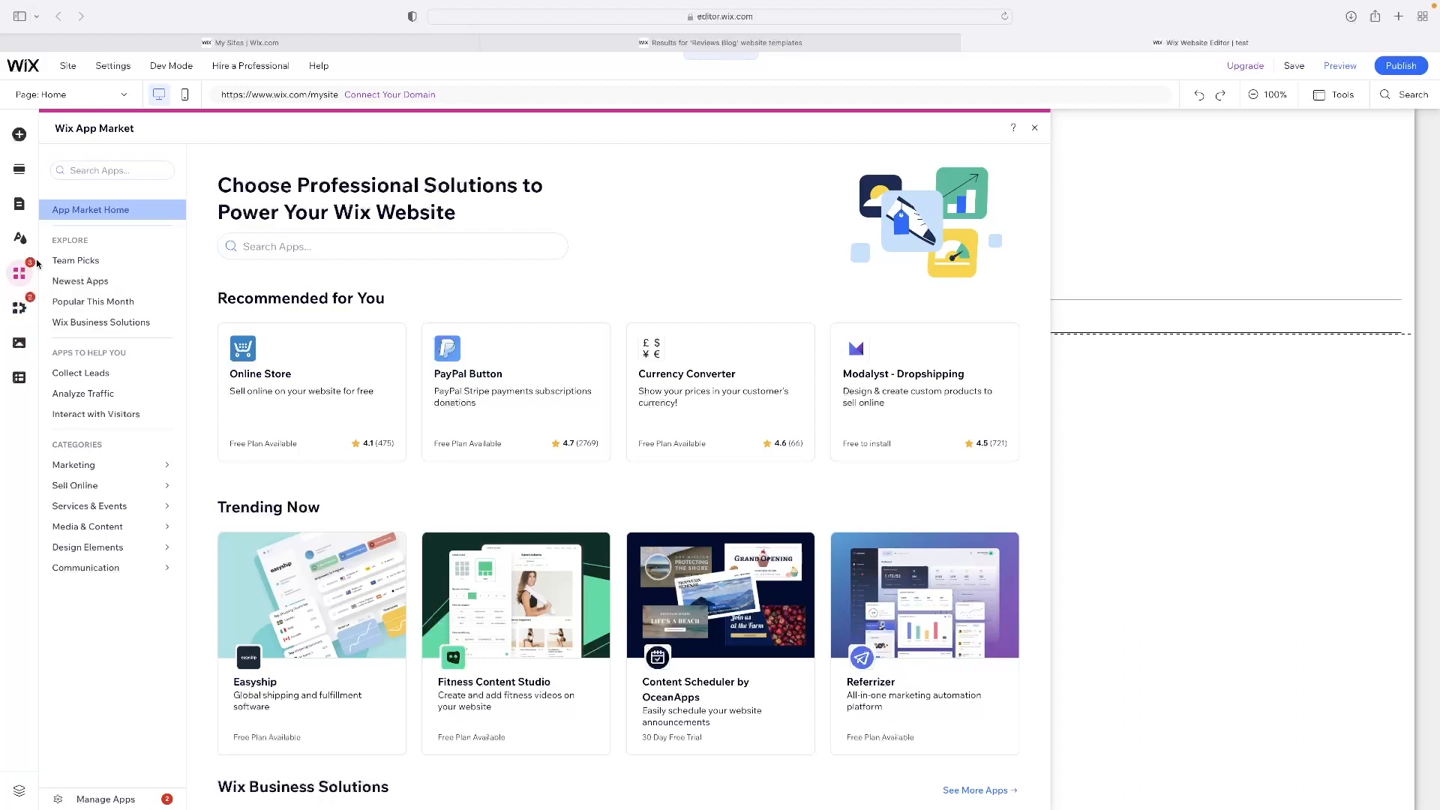
Look over the business tools, the media sources and the Content Manager offer, and return to the unobstructed home page
{"action": "left_click", "coordinate": [19, 309]}
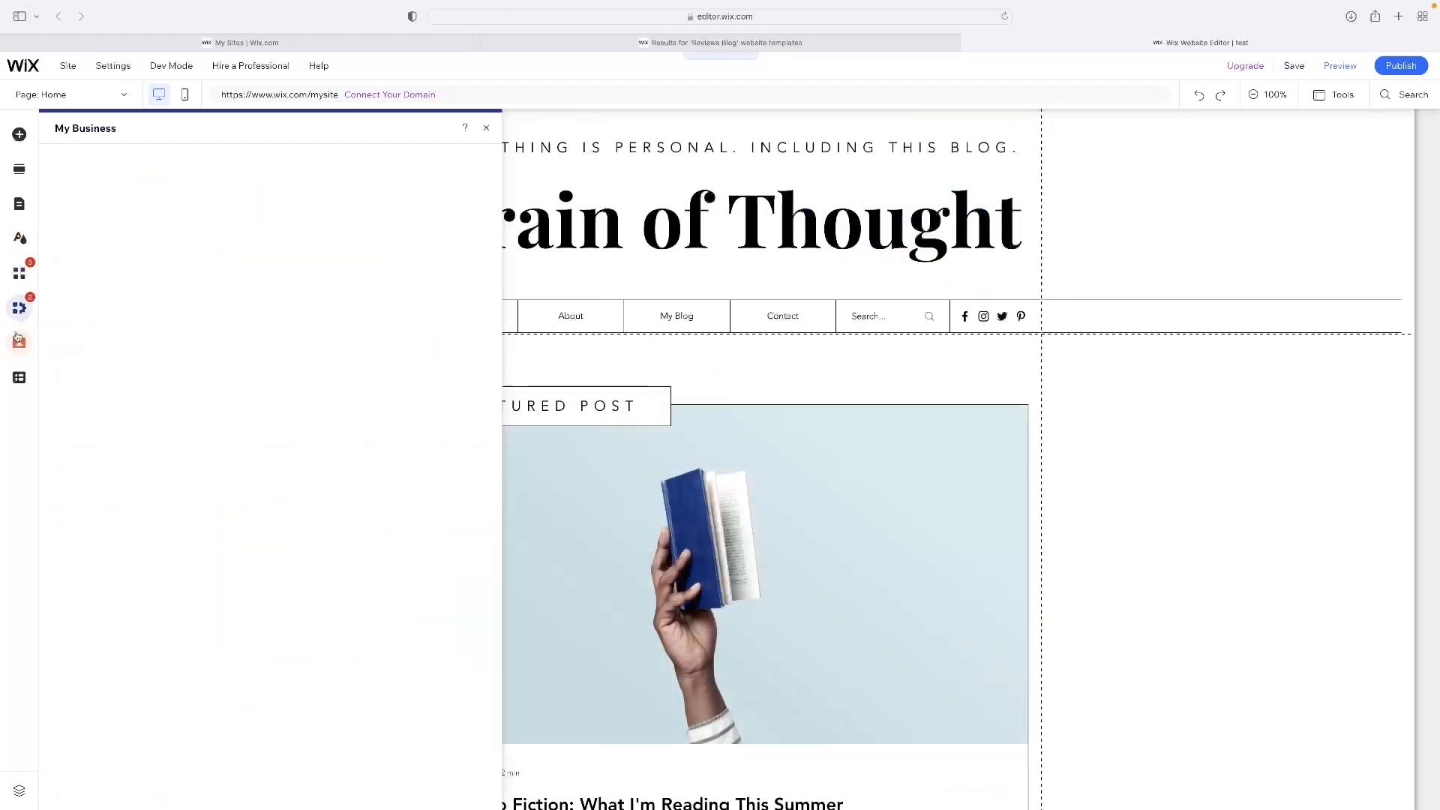
{"action": "left_click", "coordinate": [17, 343]}
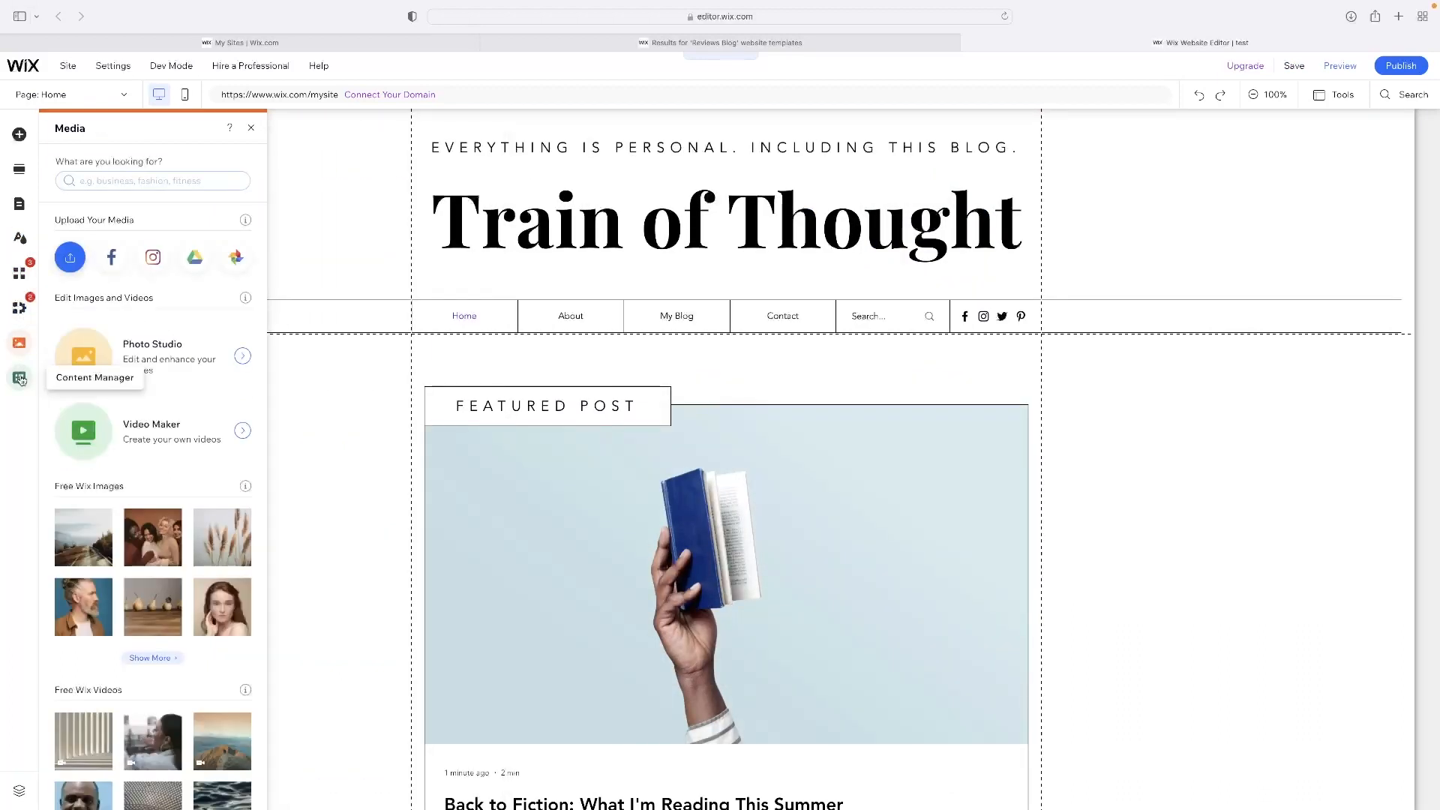
{"action": "left_click", "coordinate": [20, 377]}
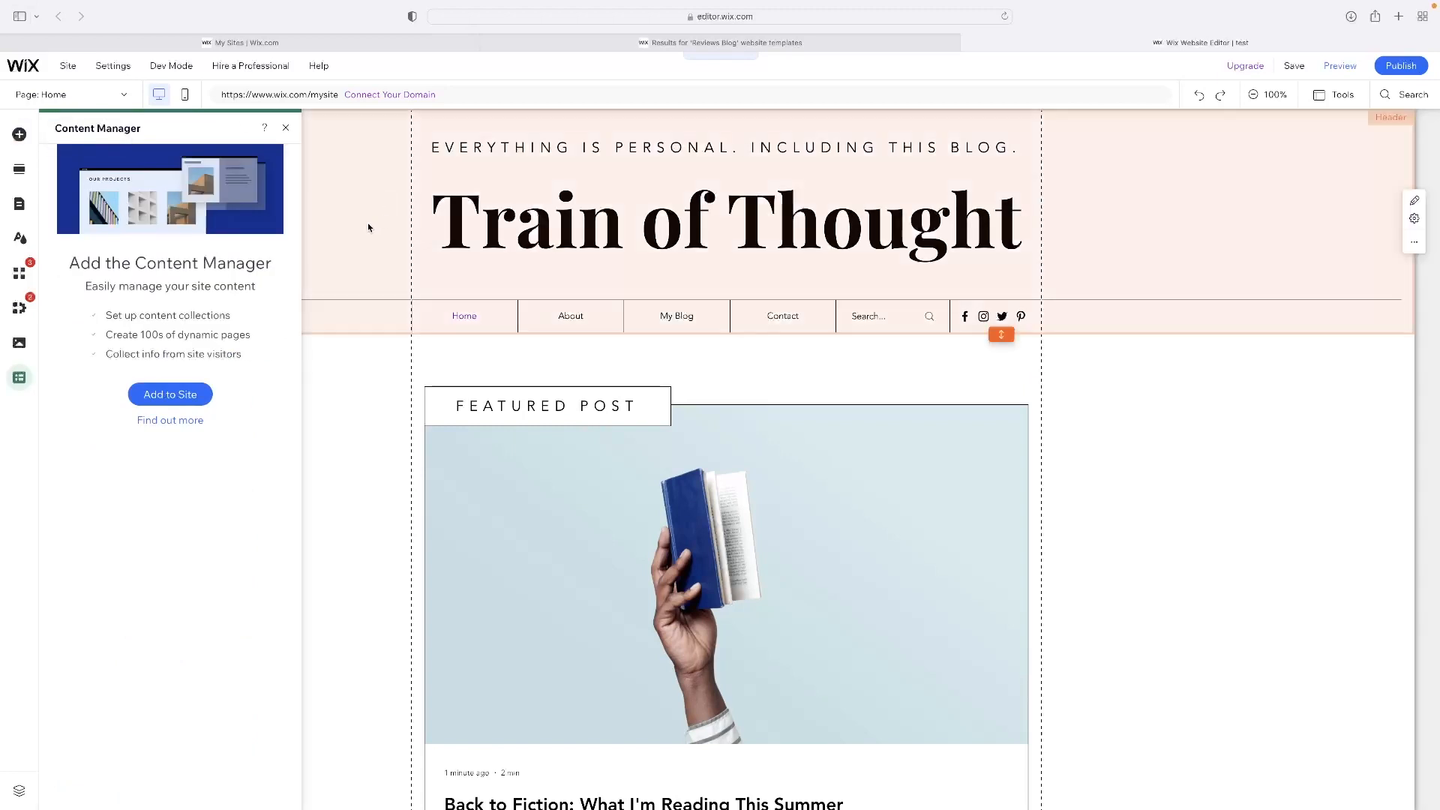
{"action": "left_click", "coordinate": [286, 131]}
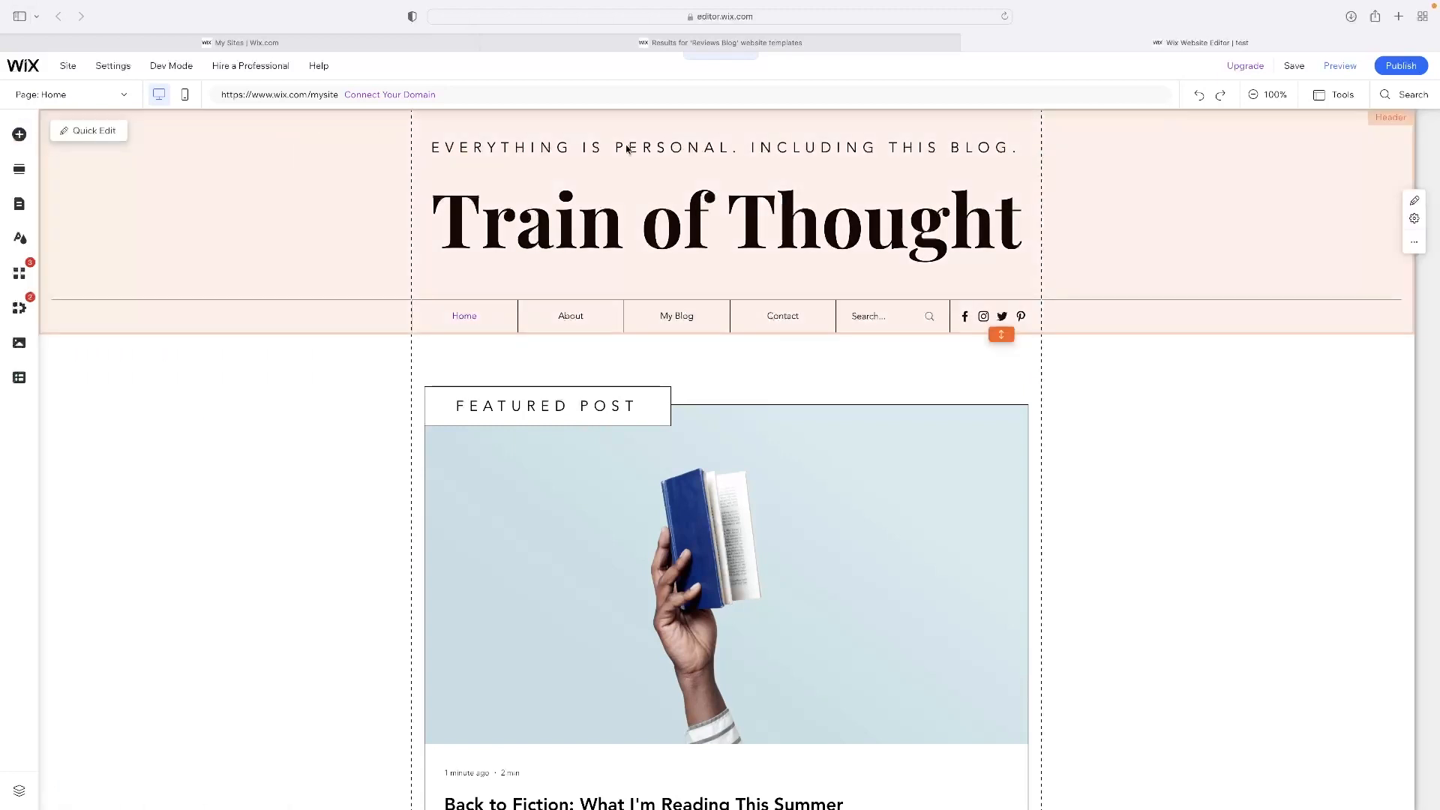
{"action": "left_click", "coordinate": [113, 66]}
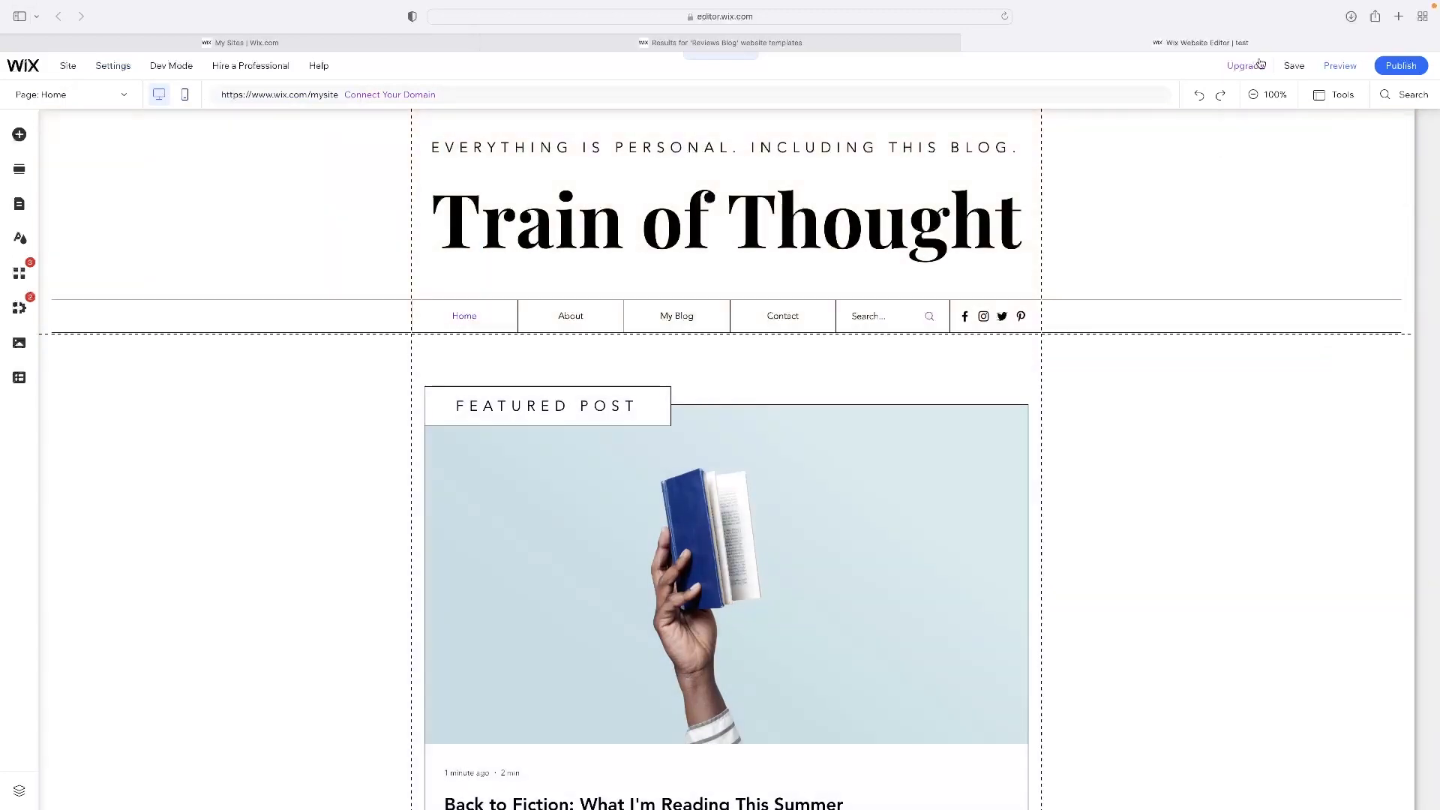
{"action": "mouse_move", "coordinate": [1270, 74]}
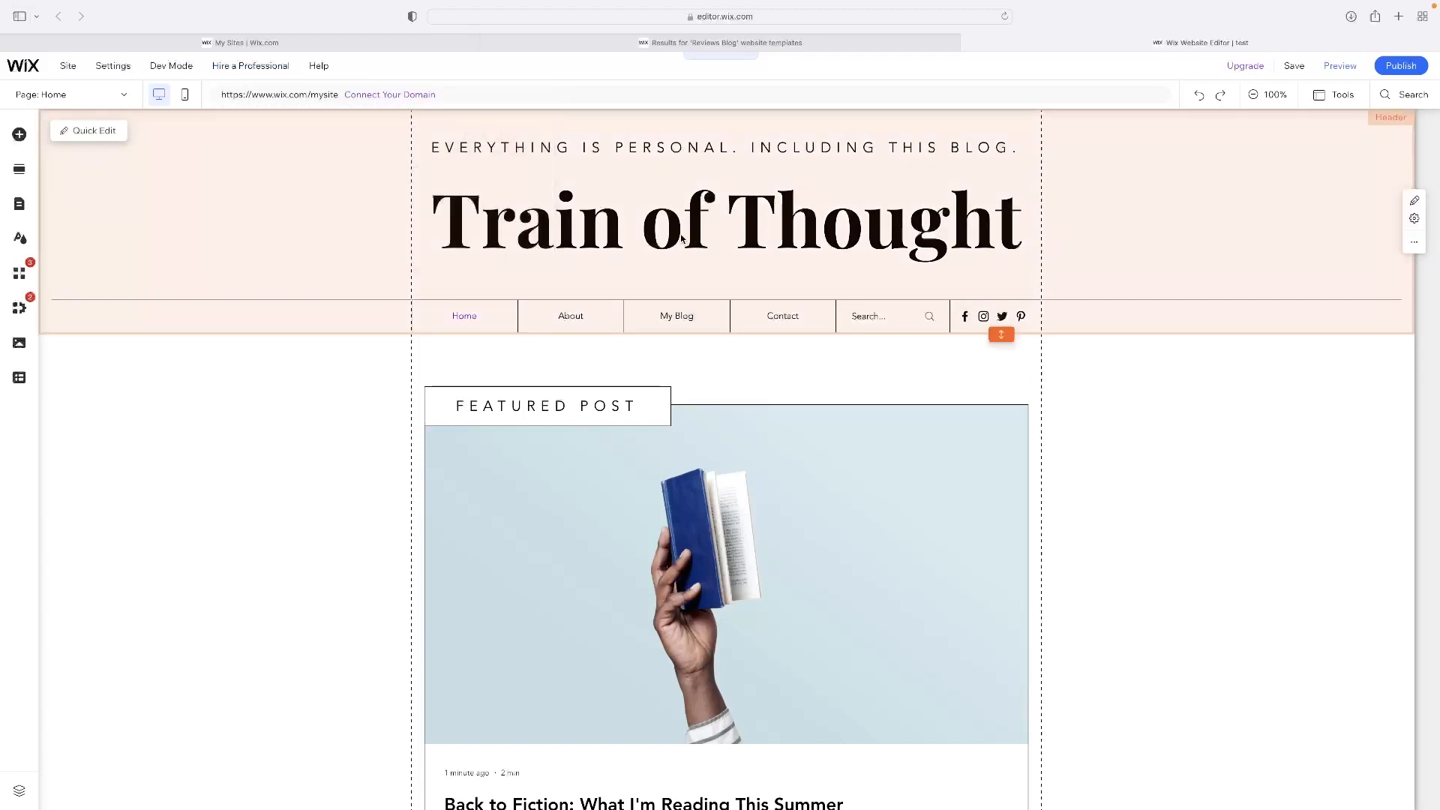
{"action": "scroll", "coordinate": [338, 238], "scroll_direction": "down", "scroll_amount": 2}
{"action": "scroll", "coordinate": [336, 237], "scroll_direction": "up", "scroll_amount": 2}
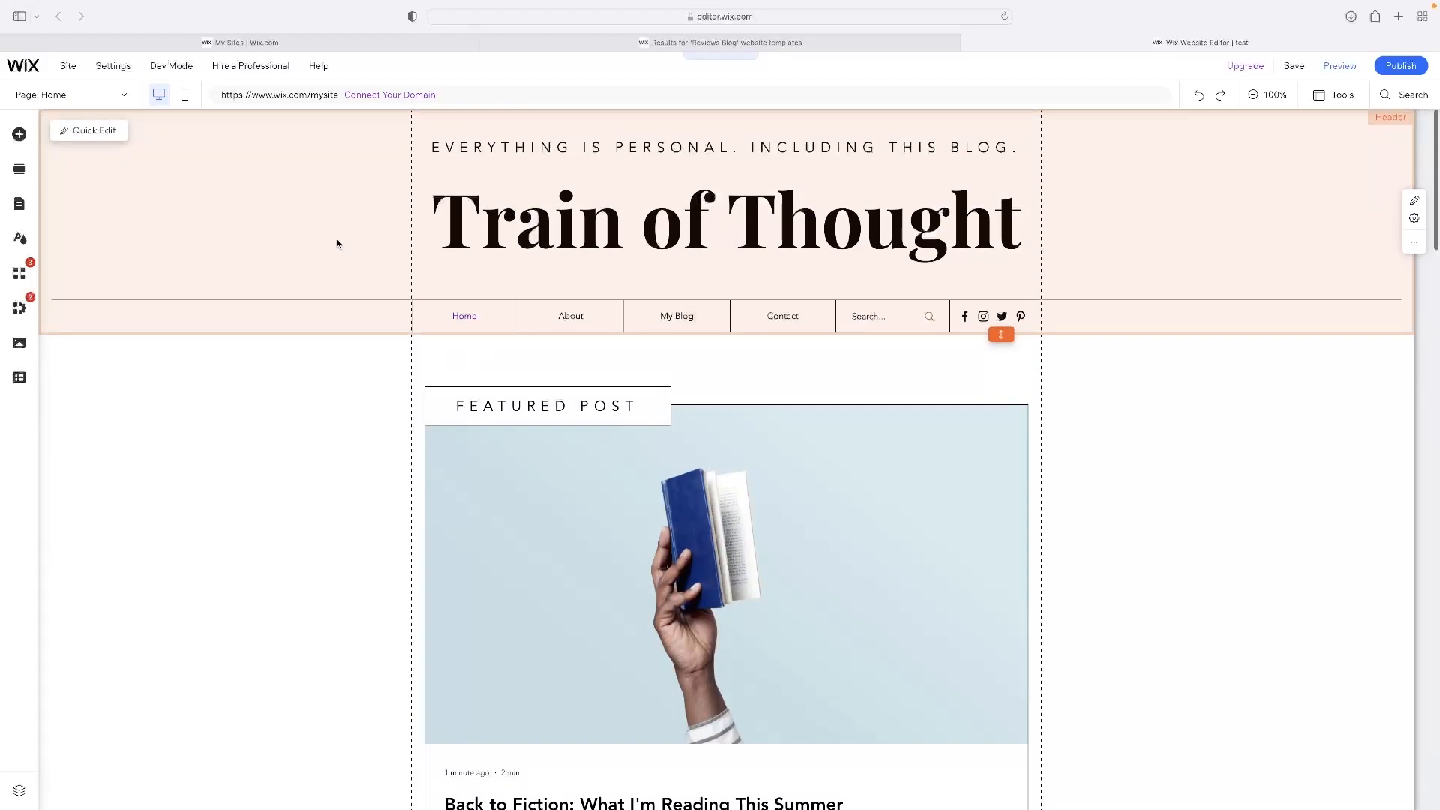